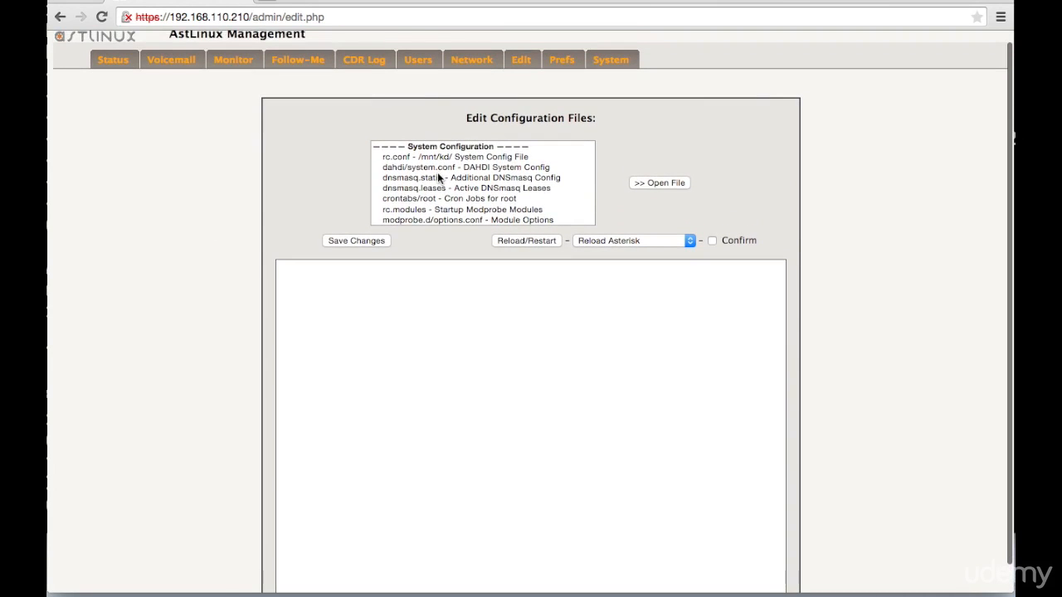
- Look through the System Configuration and Asterisk Configuration sections of the configuration file list
{"action": "scroll", "coordinate": [437, 172], "scroll_direction": "down", "scroll_amount": 5}
{"action": "scroll", "coordinate": [437, 171], "scroll_direction": "up", "scroll_amount": 7}
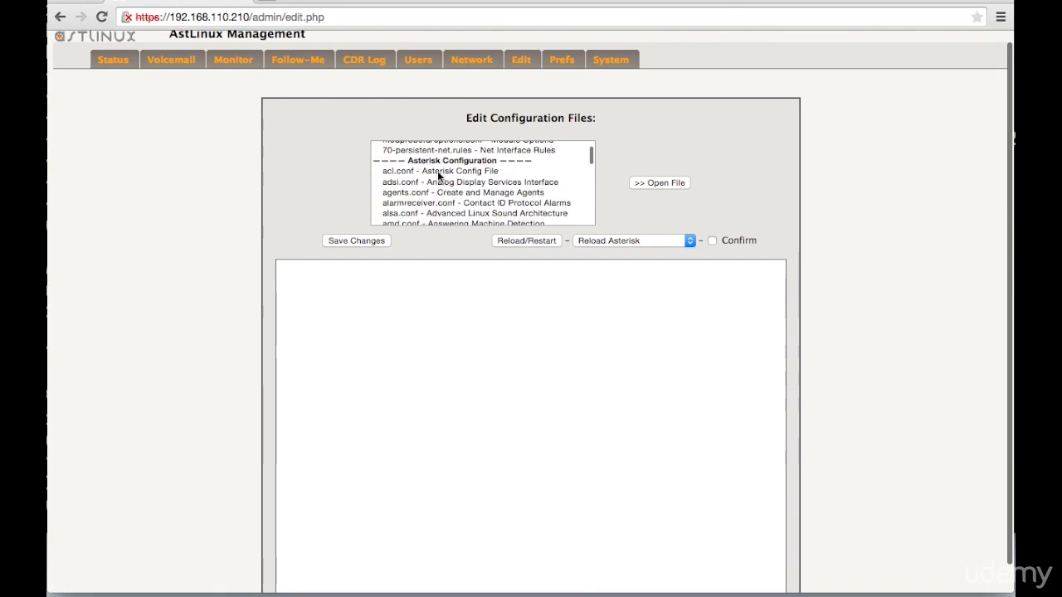
{"action": "scroll", "coordinate": [437, 170], "scroll_direction": "down", "scroll_amount": 1}
{"action": "scroll", "coordinate": [437, 171], "scroll_direction": "up", "scroll_amount": 1}
{"action": "scroll", "coordinate": [443, 158], "scroll_direction": "up", "scroll_amount": 1}
{"action": "left_click", "coordinate": [452, 166]}
{"action": "left_click", "coordinate": [415, 168]}
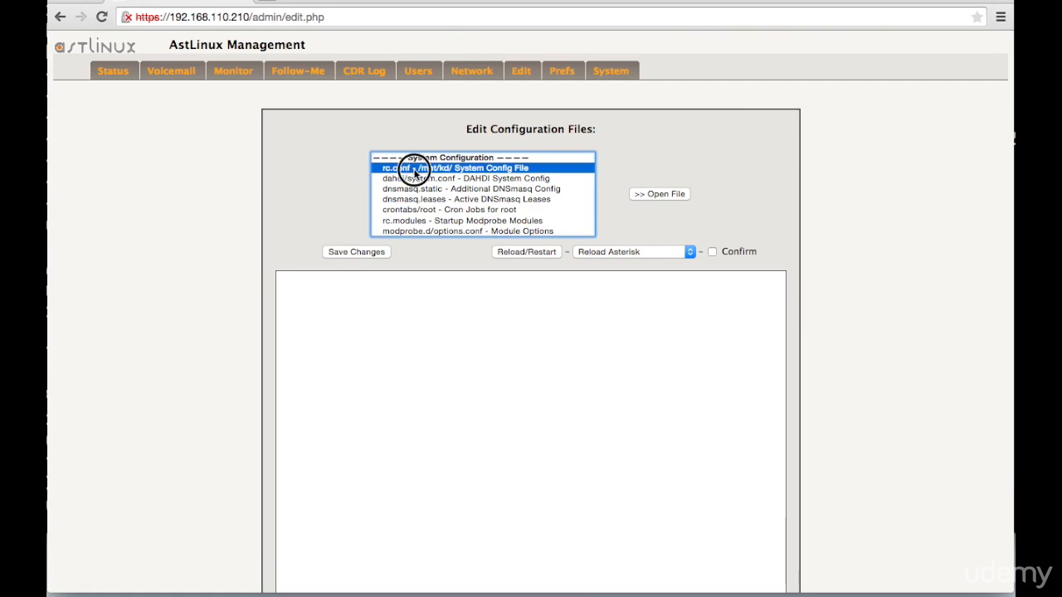
{"action": "key", "text": "Down"}
{"action": "key", "text": "Down"}
{"action": "key", "text": "Down"}
{"action": "key", "text": "Down"}
{"action": "key", "text": "Down"}
{"action": "key", "text": "Down"}
{"action": "key", "text": "Down"}
{"action": "key", "text": "Down"}
{"action": "key", "text": "Down"}
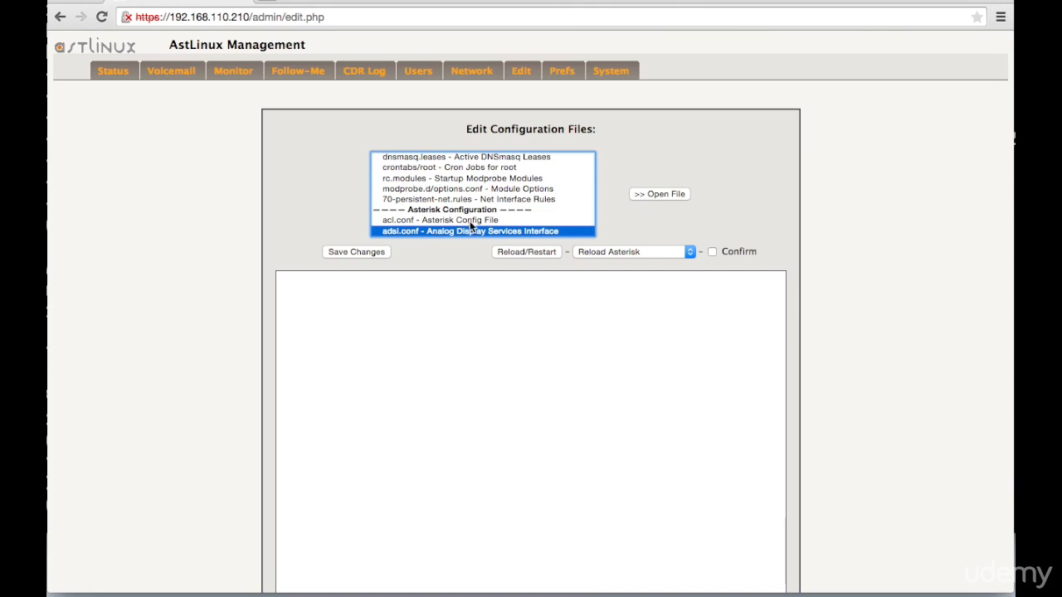
{"action": "scroll", "coordinate": [456, 218], "scroll_direction": "down", "scroll_amount": 5}
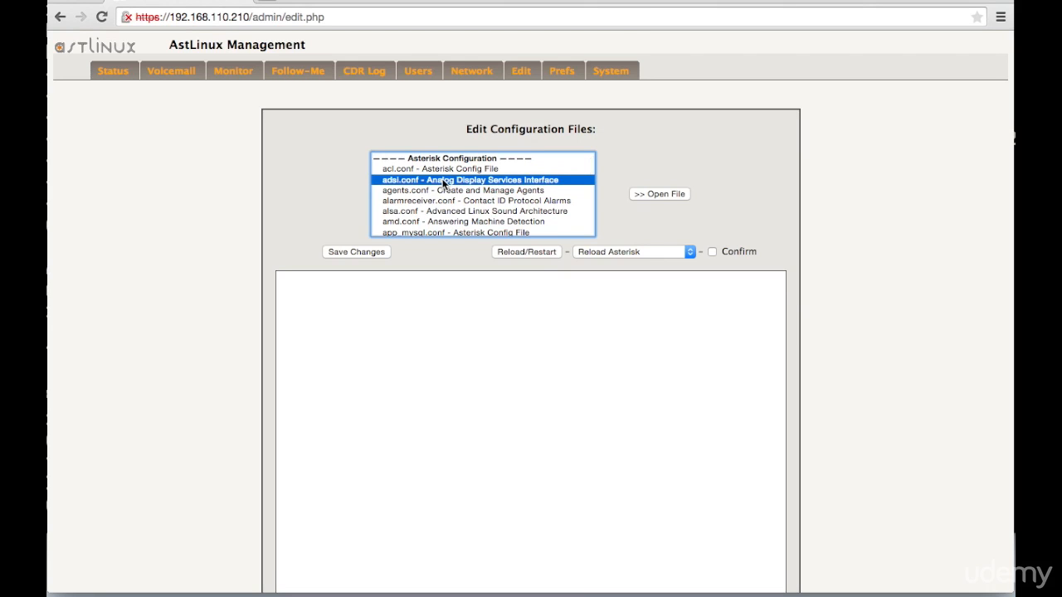
{"action": "scroll", "coordinate": [443, 192], "scroll_direction": "down", "scroll_amount": 5}
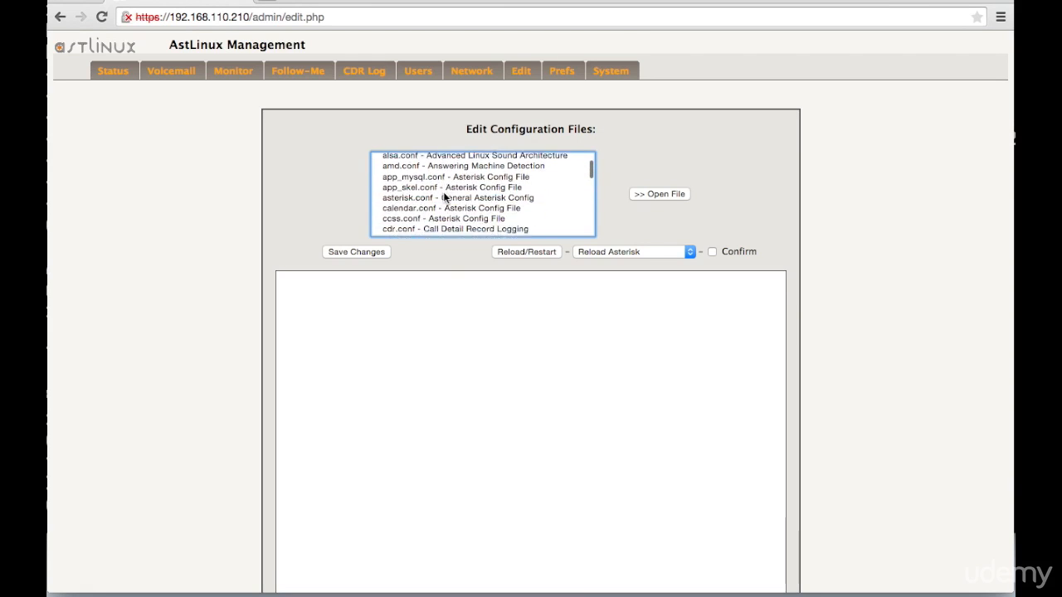
{"action": "scroll", "coordinate": [444, 197], "scroll_direction": "down", "scroll_amount": 5}
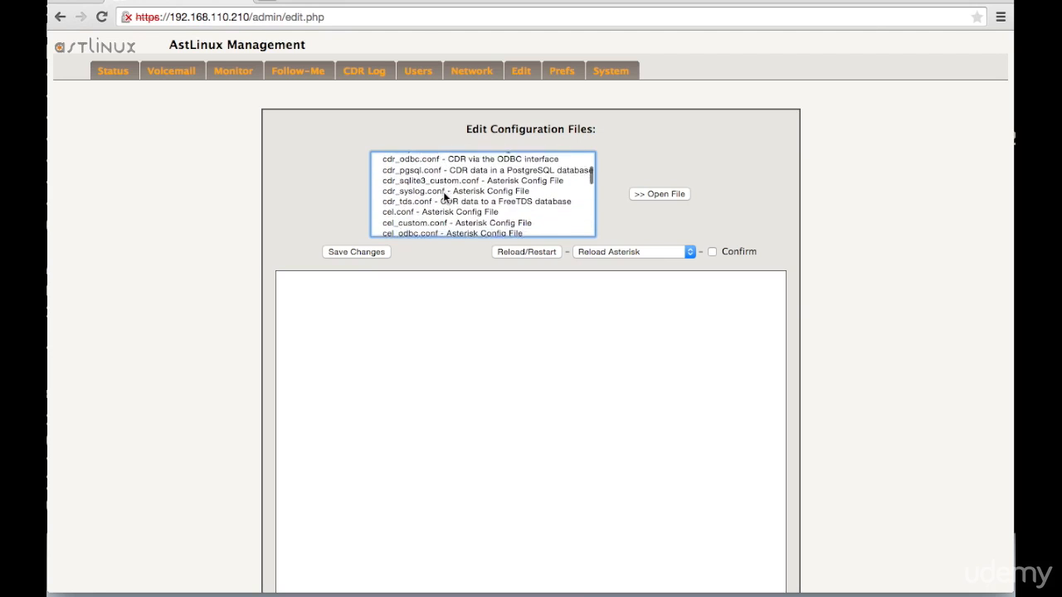
{"action": "scroll", "coordinate": [443, 191], "scroll_direction": "down", "scroll_amount": 6}
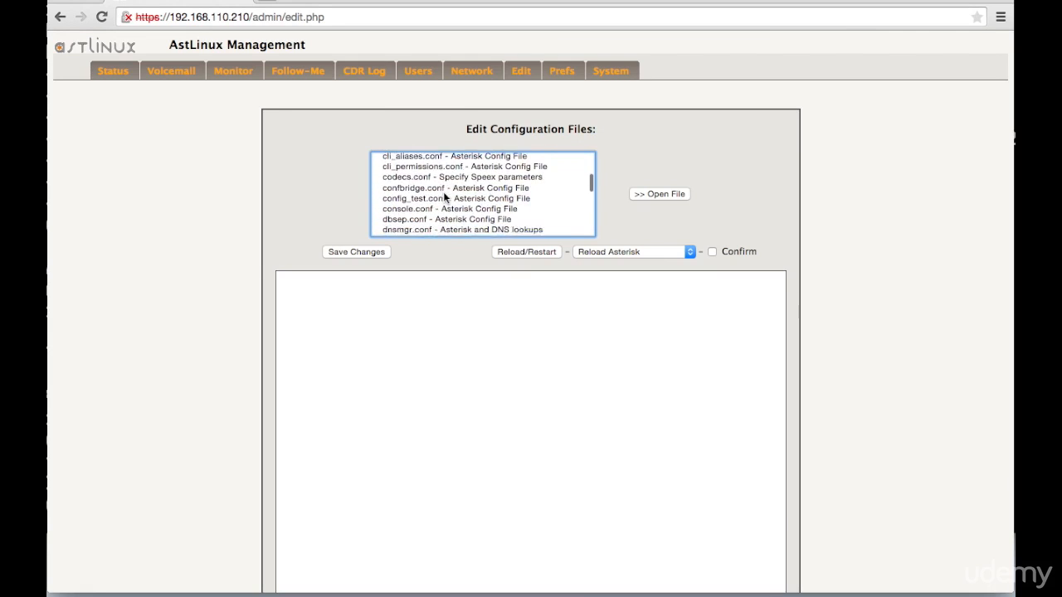
- Find extensions.conf - The Master Dialplan among the Asterisk configuration files and open it for editing
{"action": "left_click", "coordinate": [443, 191]}
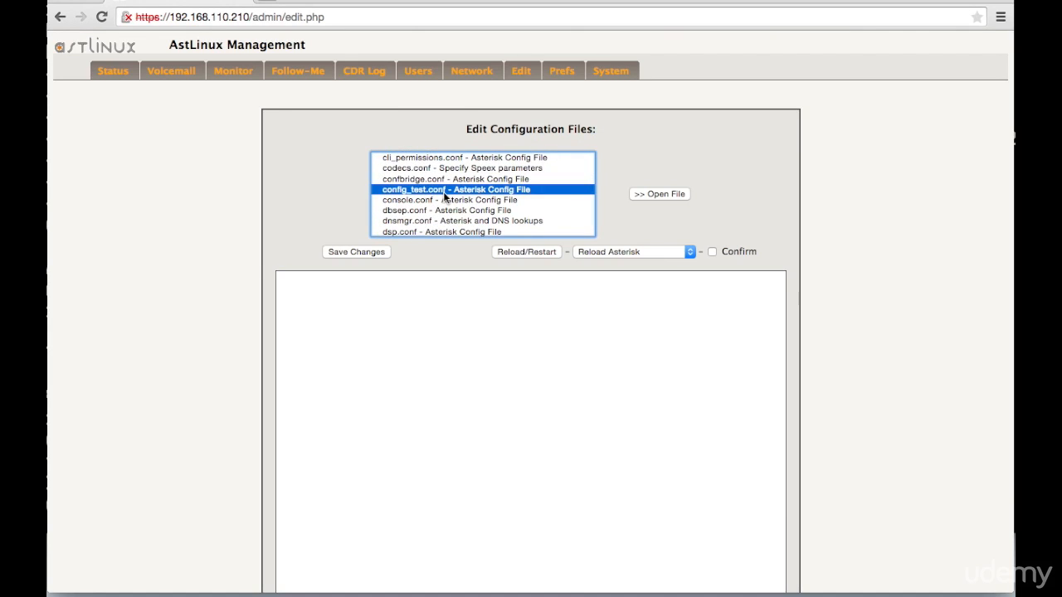
{"action": "type", "text": "ext"}
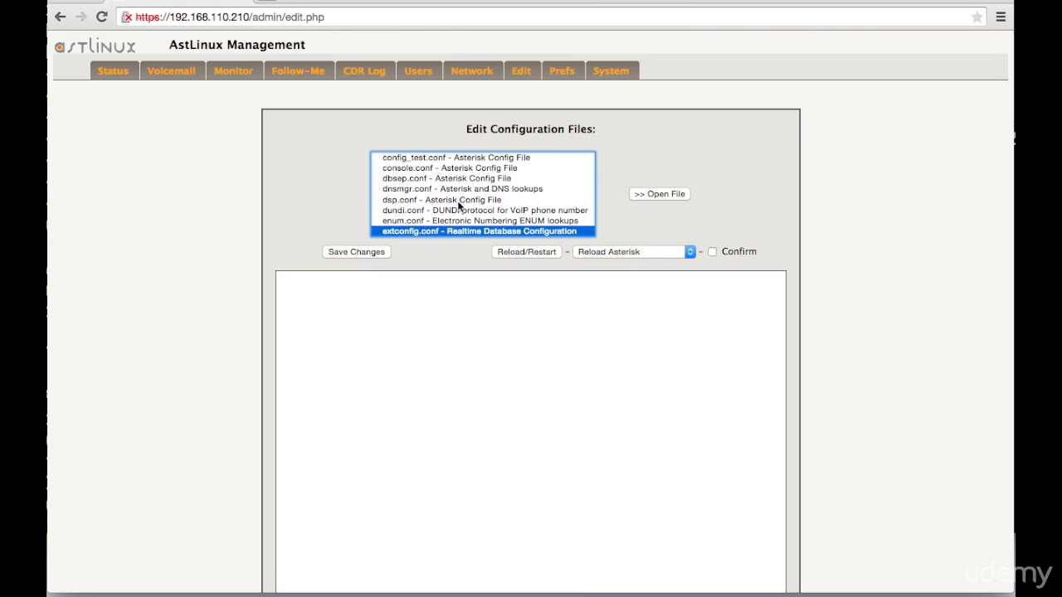
{"action": "scroll", "coordinate": [432, 211], "scroll_direction": "up", "scroll_amount": 1}
{"action": "scroll", "coordinate": [432, 212], "scroll_direction": "down", "scroll_amount": 3}
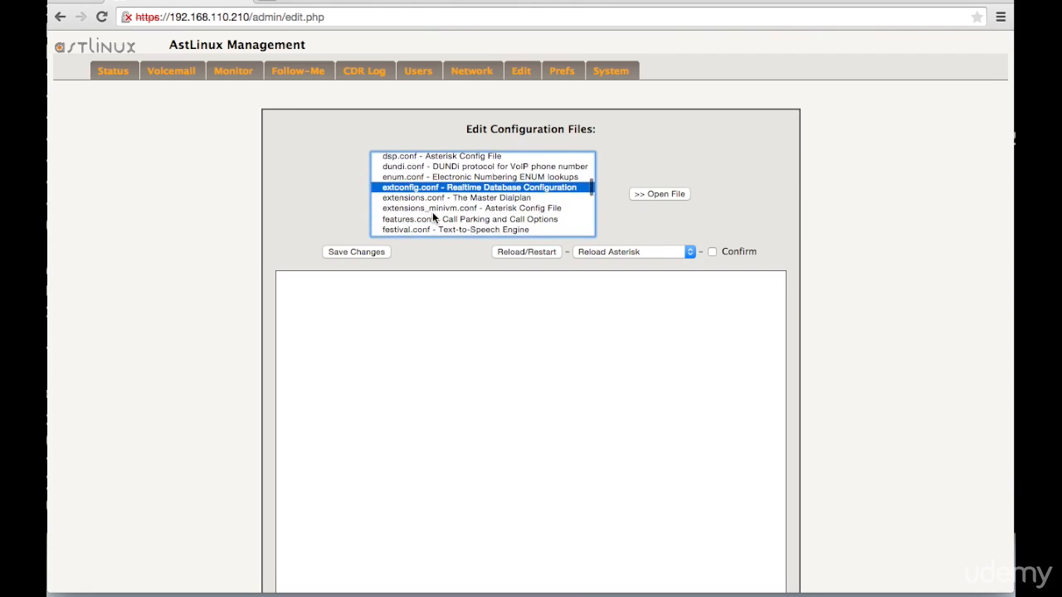
{"action": "left_click", "coordinate": [392, 186]}
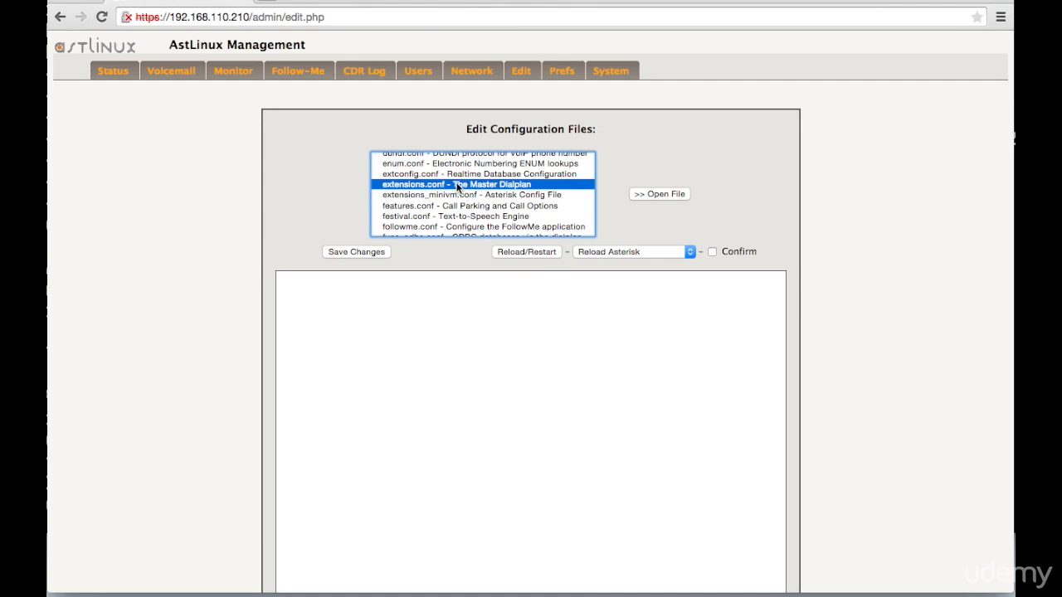
{"action": "left_click", "coordinate": [659, 194]}
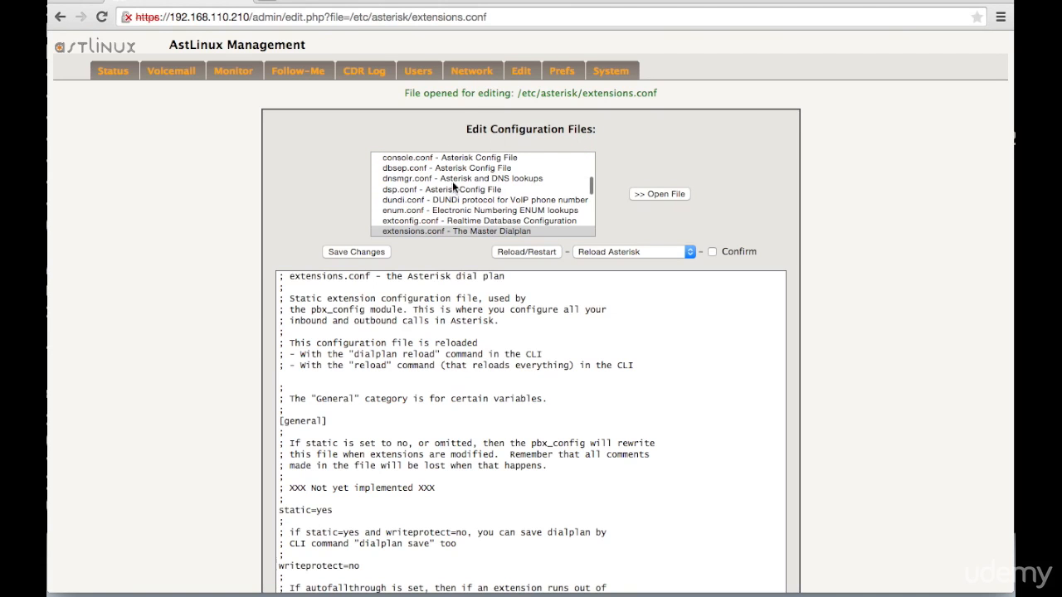
- Read through the default contents of extensions.conf, from the general settings to the closing comments, and back up to the trunk contexts
{"action": "scroll", "coordinate": [257, 309], "scroll_direction": "down", "scroll_amount": 1}
{"action": "scroll", "coordinate": [400, 371], "scroll_direction": "down", "scroll_amount": 15}
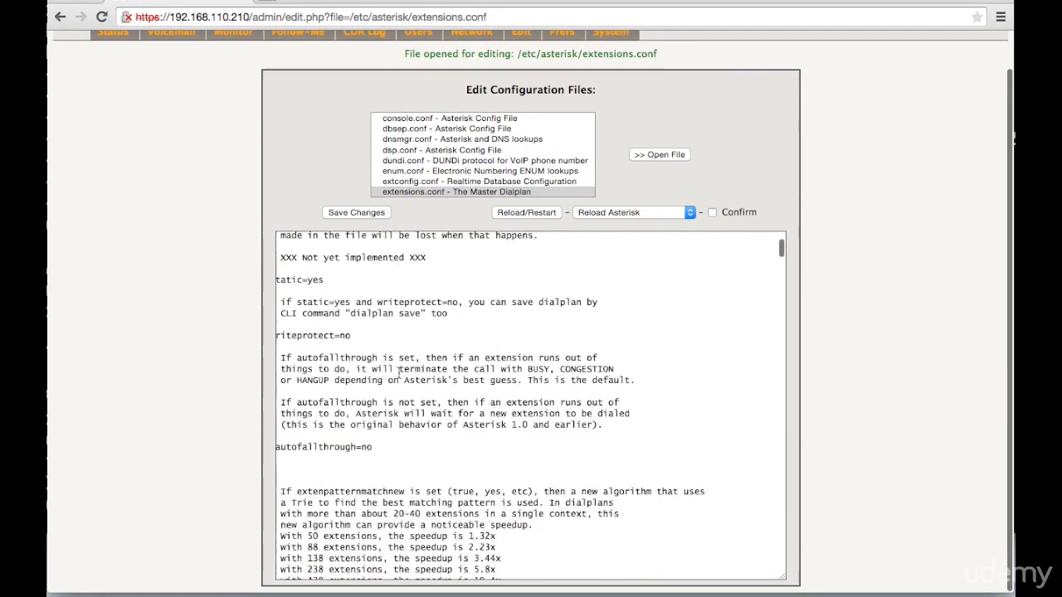
{"action": "scroll", "coordinate": [400, 371], "scroll_direction": "down", "scroll_amount": 15}
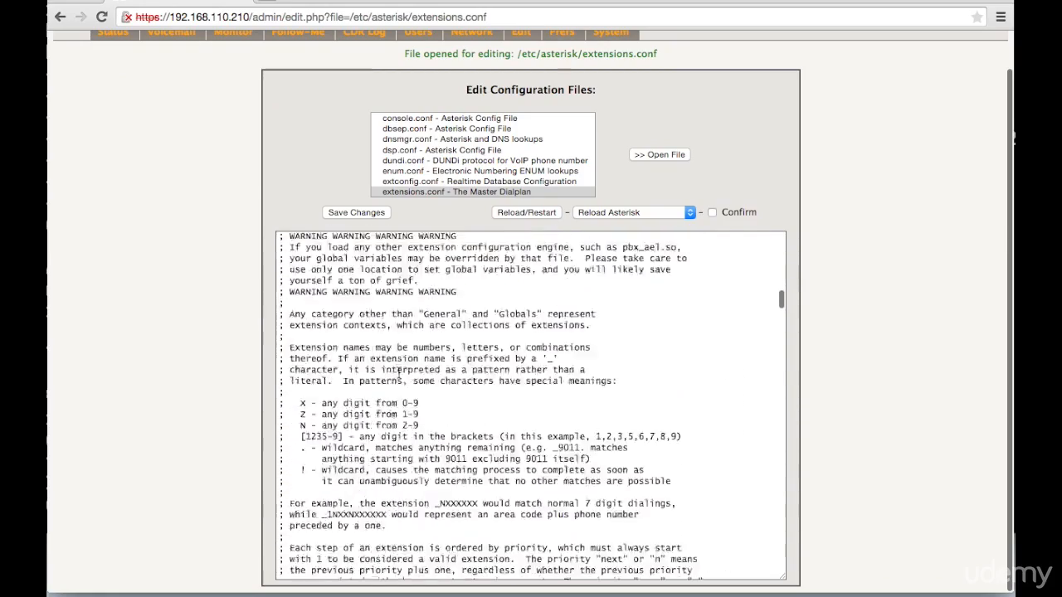
{"action": "scroll", "coordinate": [398, 371], "scroll_direction": "down", "scroll_amount": 15}
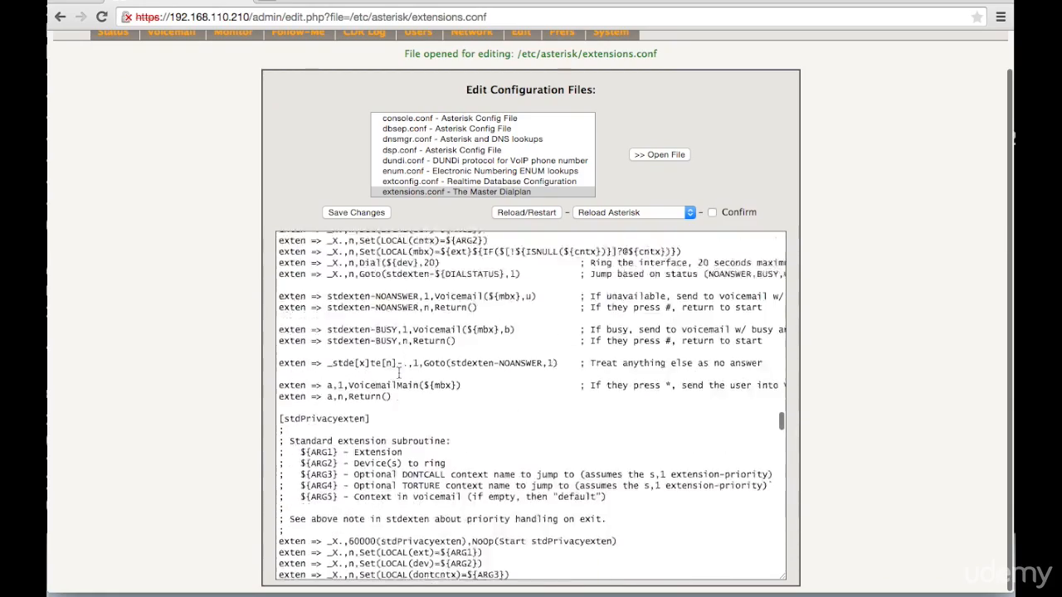
{"action": "scroll", "coordinate": [398, 373], "scroll_direction": "down", "scroll_amount": 5}
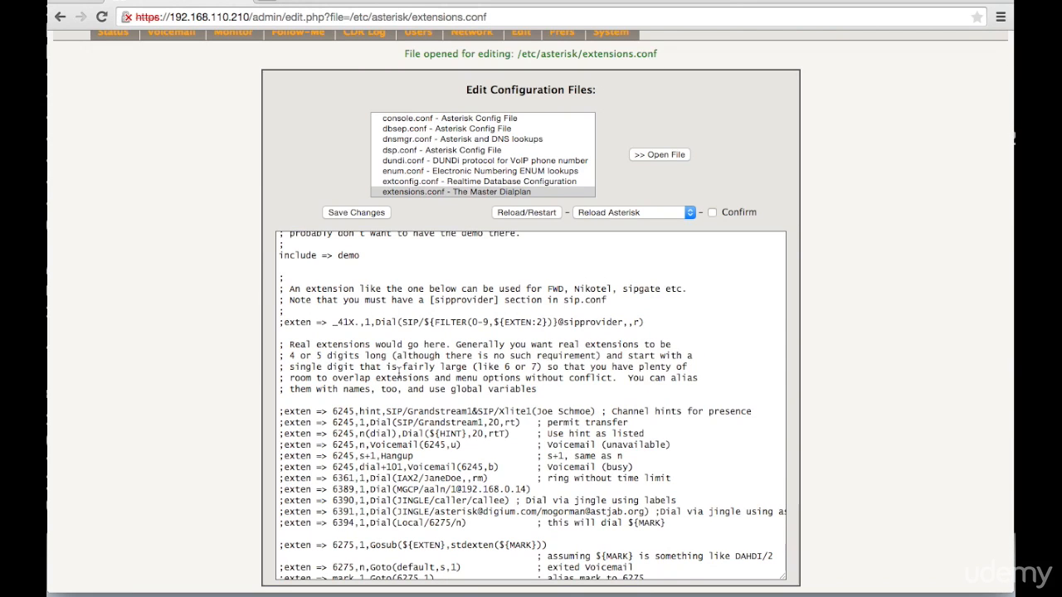
{"action": "scroll", "coordinate": [399, 372], "scroll_direction": "down", "scroll_amount": 15}
{"action": "scroll", "coordinate": [399, 373], "scroll_direction": "down", "scroll_amount": 20}
{"action": "scroll", "coordinate": [399, 372], "scroll_direction": "up", "scroll_amount": 15}
{"action": "scroll", "coordinate": [399, 373], "scroll_direction": "down", "scroll_amount": 20}
{"action": "scroll", "coordinate": [399, 373], "scroll_direction": "down", "scroll_amount": 6}
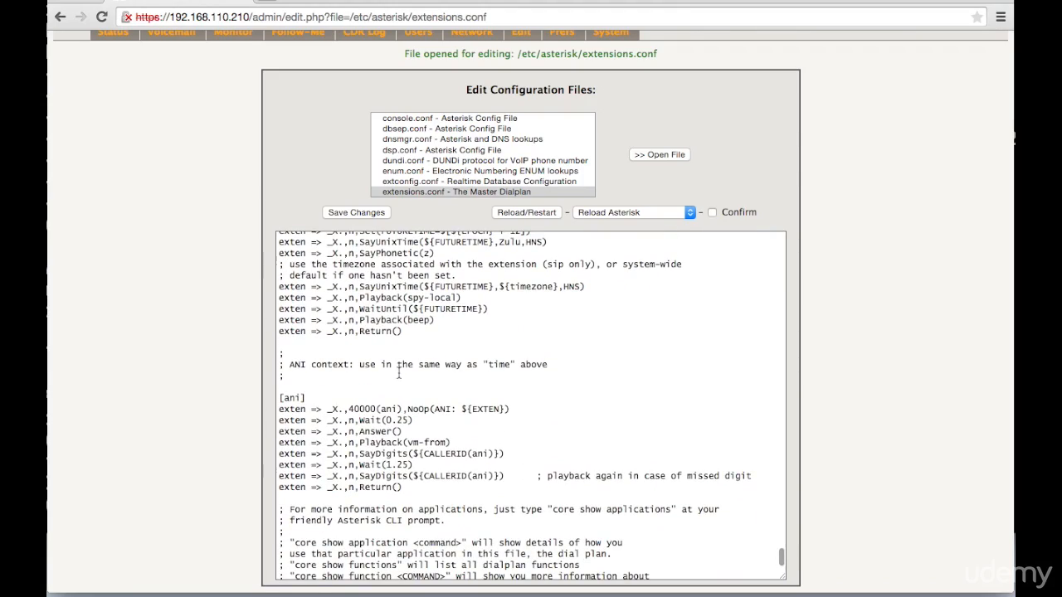
{"action": "scroll", "coordinate": [399, 372], "scroll_direction": "down", "scroll_amount": 1}
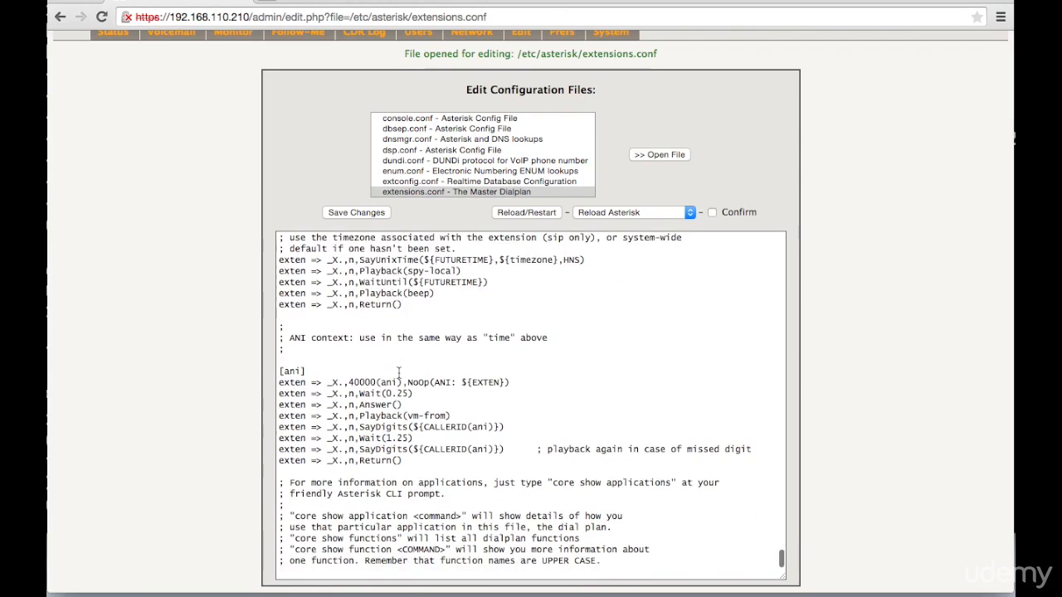
{"action": "scroll", "coordinate": [399, 373], "scroll_direction": "up", "scroll_amount": 20}
{"action": "scroll", "coordinate": [399, 373], "scroll_direction": "up", "scroll_amount": 10}
- Switch to Finder and open the extensions.conf template from the astlinux config template folder
{"action": "key", "text": "super+Tab"}
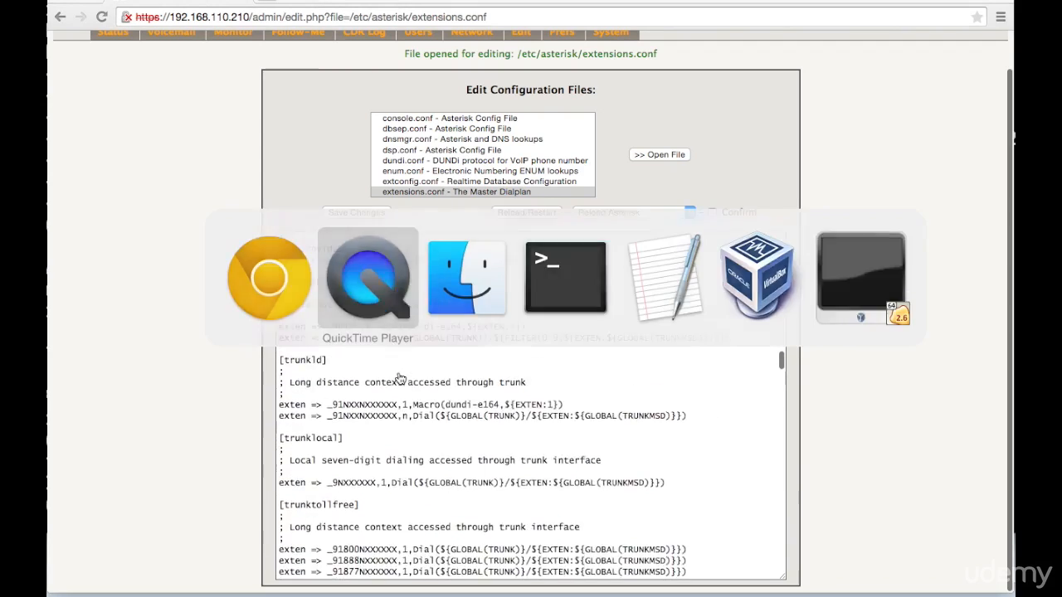
{"action": "key", "text": "super+Tab"}
{"action": "key", "text": "super+Tab"}
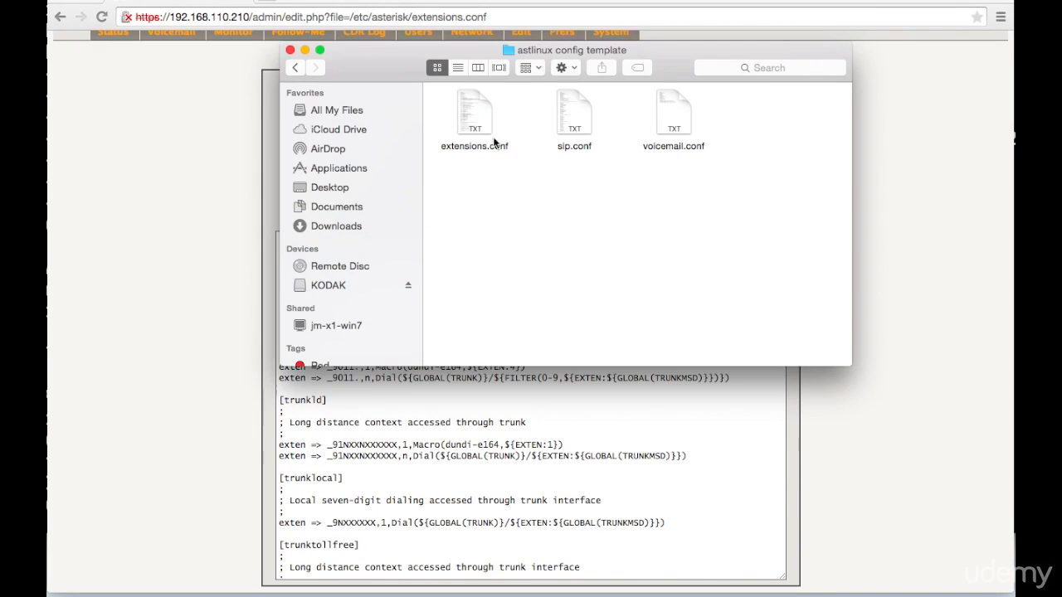
{"action": "left_click", "coordinate": [473, 125]}
{"action": "left_click", "coordinate": [576, 124]}
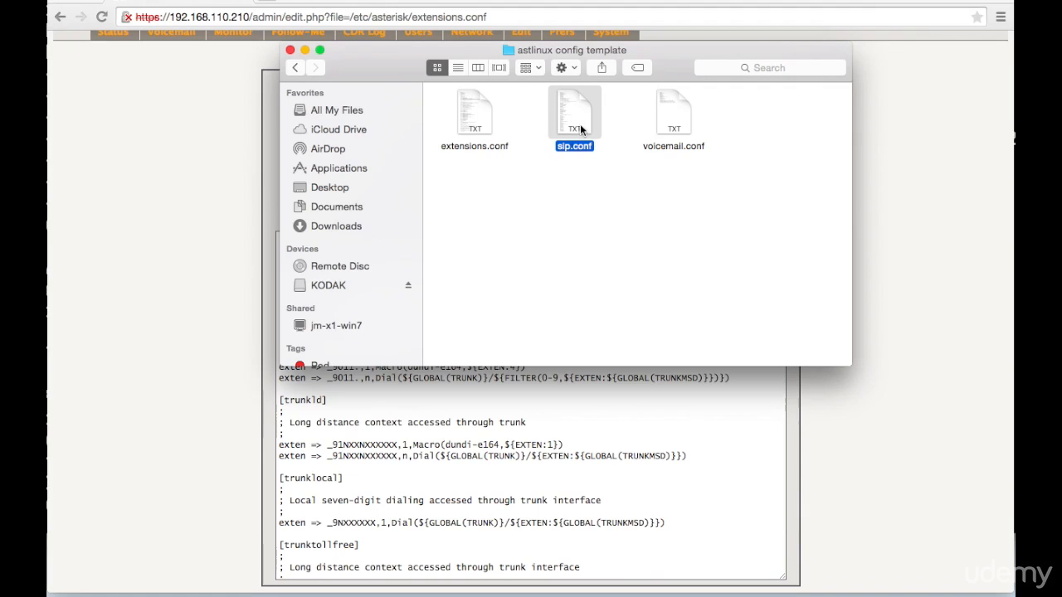
{"action": "left_click", "coordinate": [671, 124]}
{"action": "double_click", "coordinate": [477, 124]}
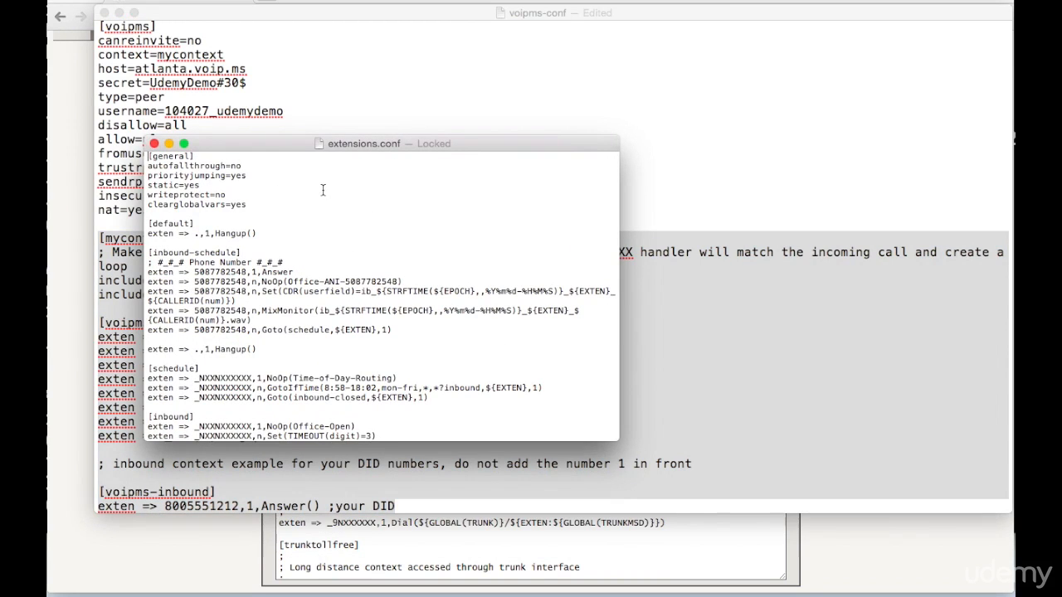
- Enlarge the template's text window and copy the entire contents of the extensions.conf template
{"action": "left_click_drag", "start_coordinate": [389, 144], "coordinate": [325, 0]}
{"action": "left_click_drag", "start_coordinate": [554, 280], "coordinate": [933, 570]}
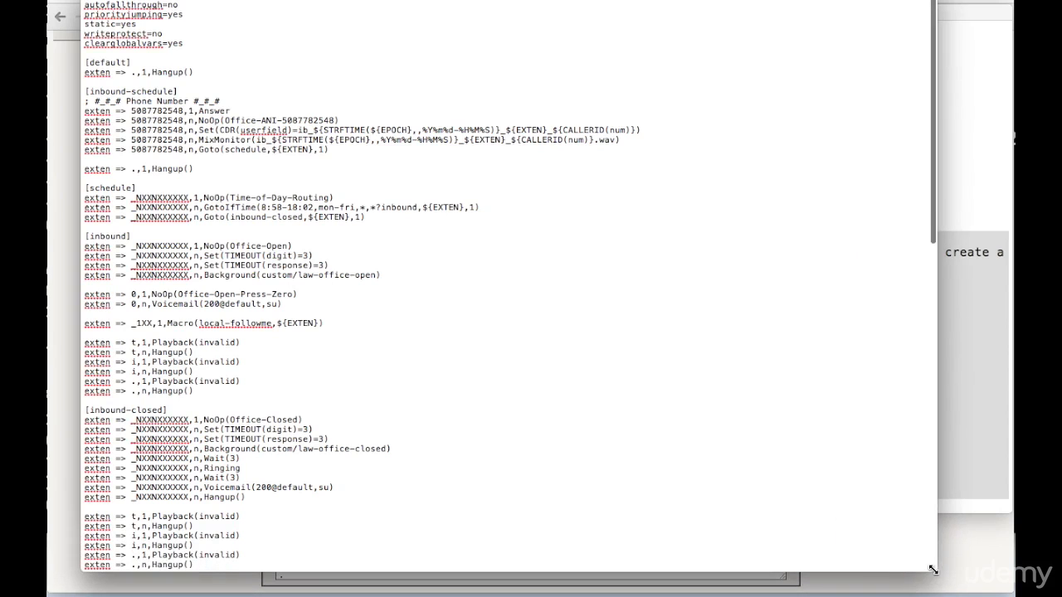
{"action": "left_click", "coordinate": [396, 340]}
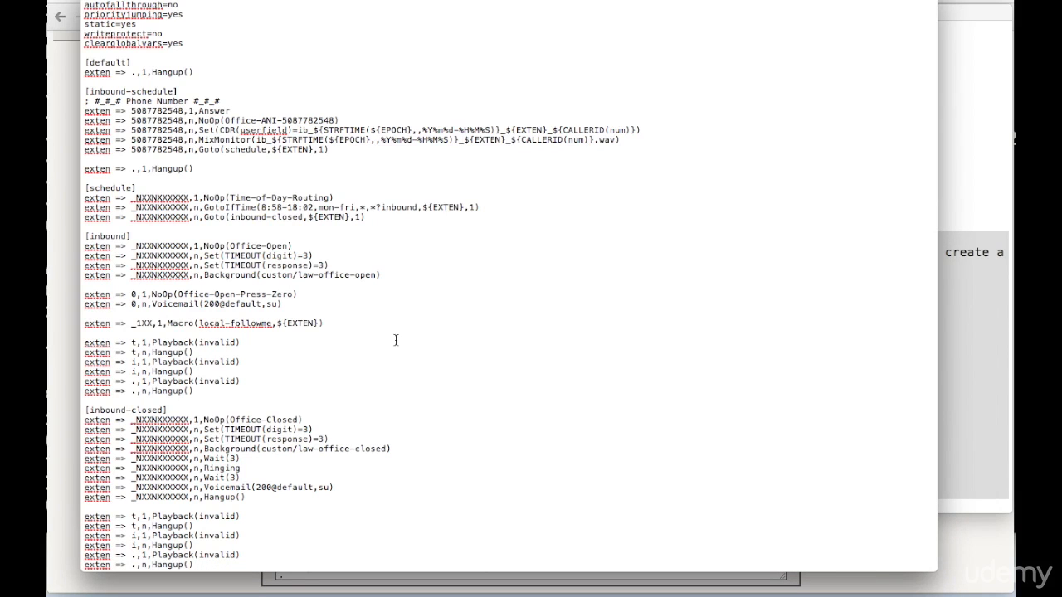
{"action": "key", "text": "super+a"}
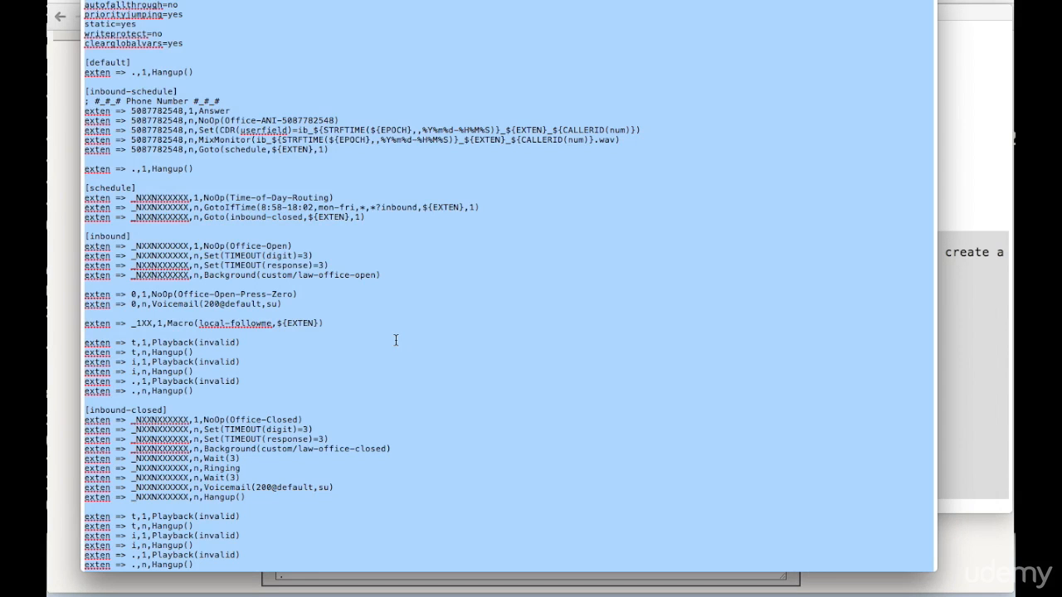
{"action": "right_click", "coordinate": [344, 295]}
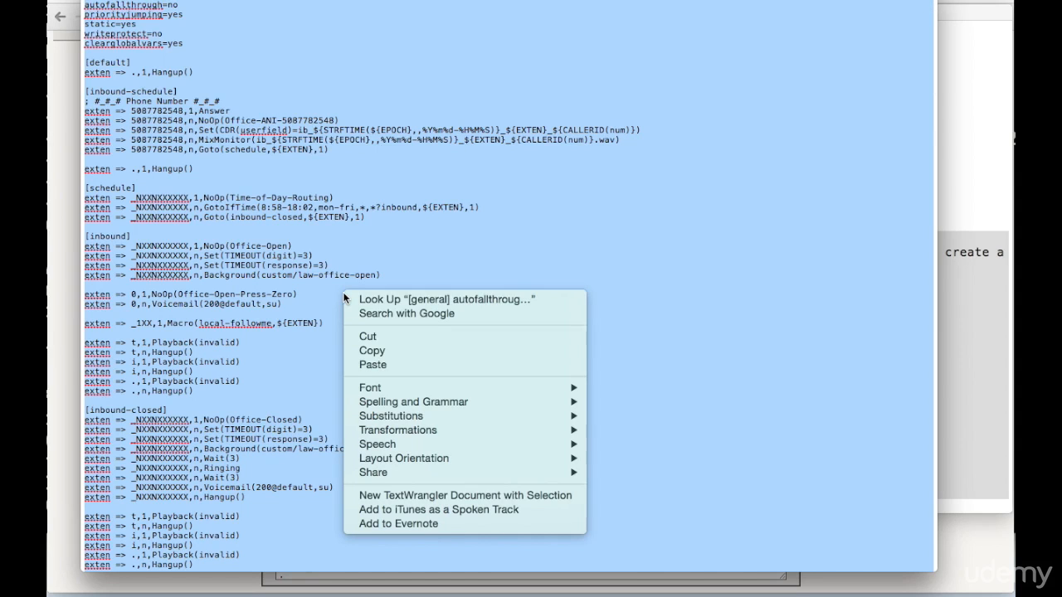
{"action": "left_click", "coordinate": [372, 350]}
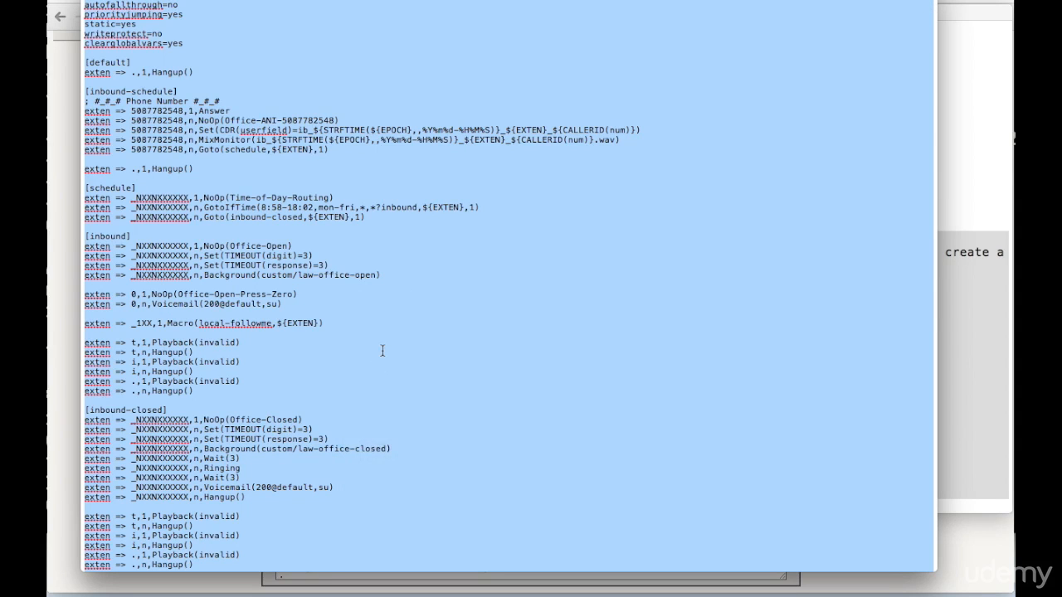
- Switch back to the browser with AstLinux Management and delete all default text of the open extensions.conf
{"action": "key", "text": "super+Tab"}
{"action": "key", "text": "super+Tab"}
{"action": "key", "text": "super+Tab"}
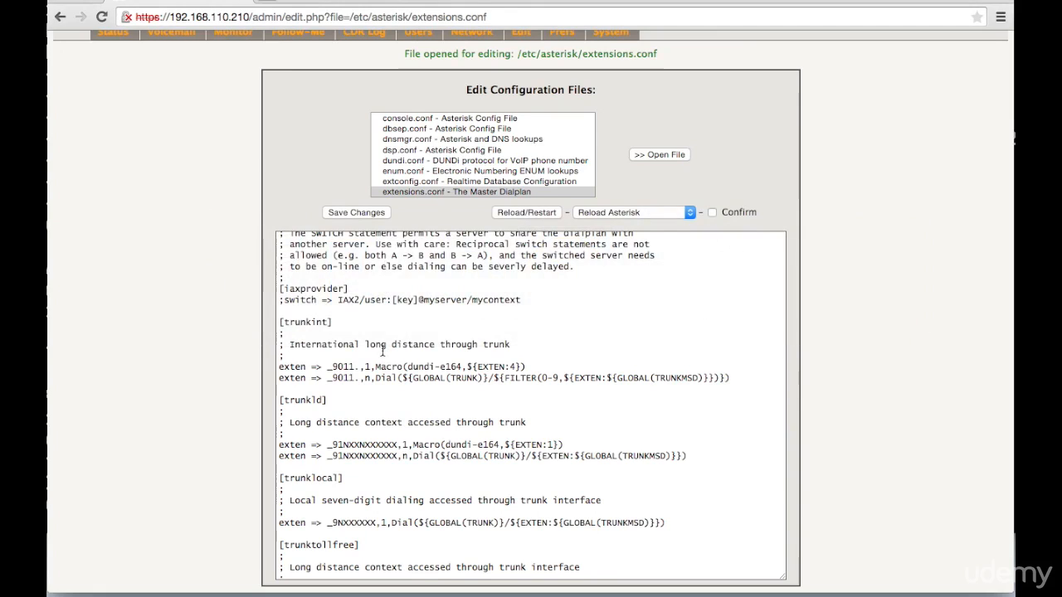
{"action": "scroll", "coordinate": [380, 300], "scroll_direction": "up", "scroll_amount": 15}
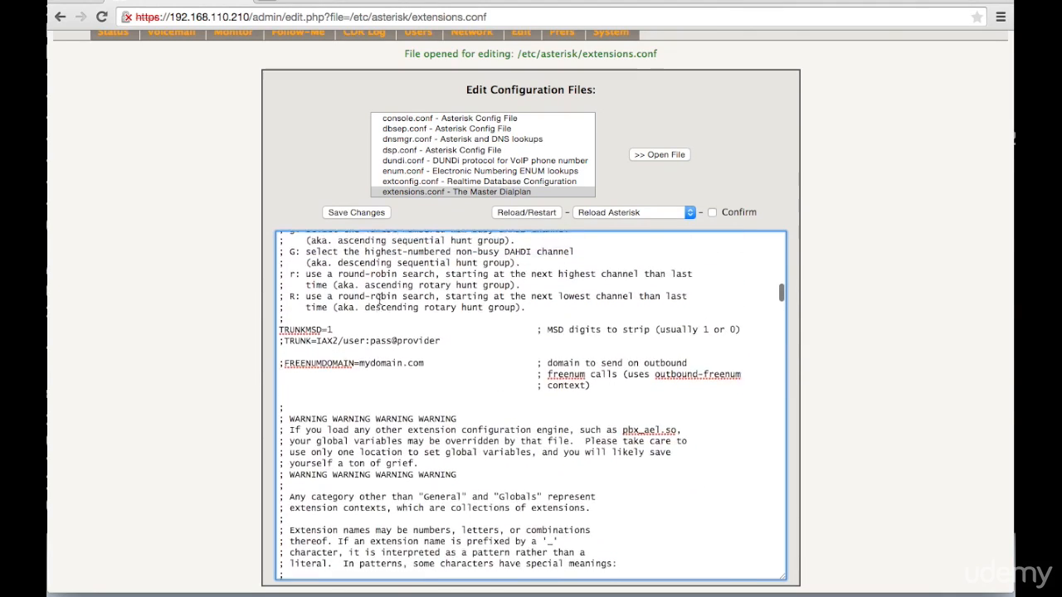
{"action": "right_click", "coordinate": [381, 298]}
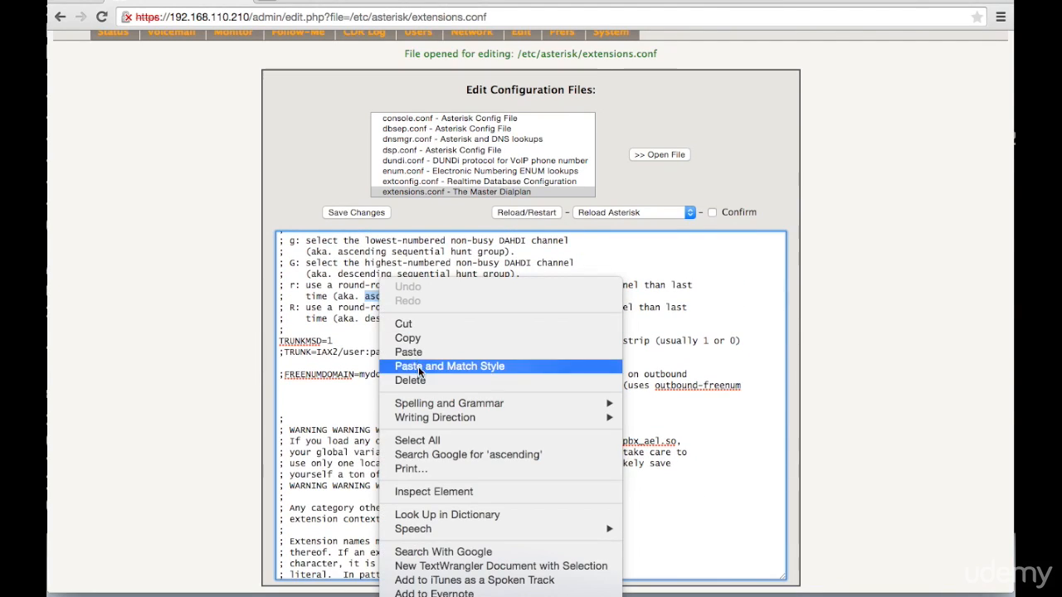
{"action": "left_click", "coordinate": [409, 441]}
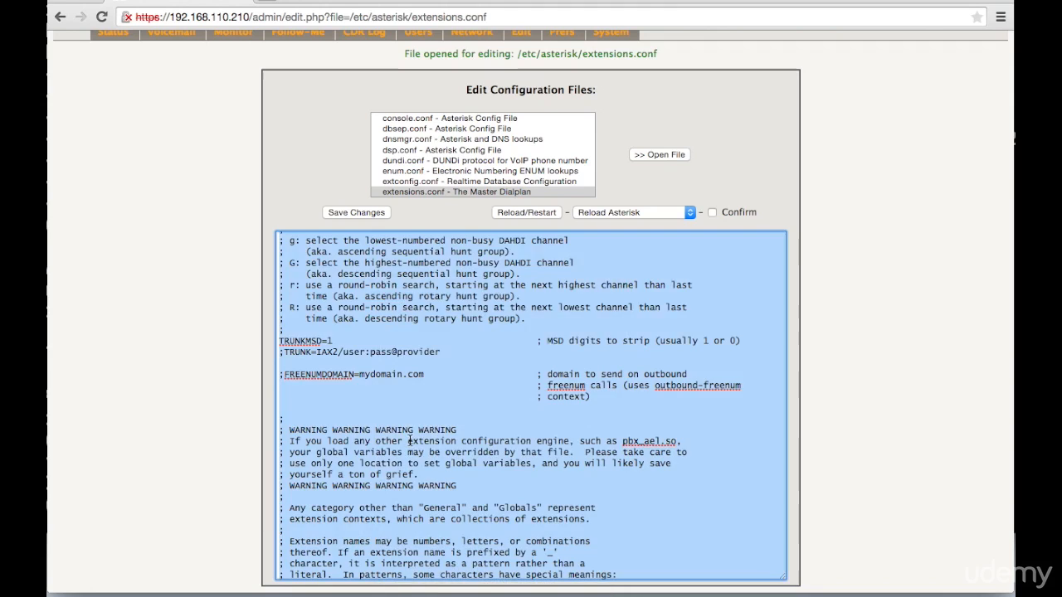
{"action": "key", "text": "BackSpace"}
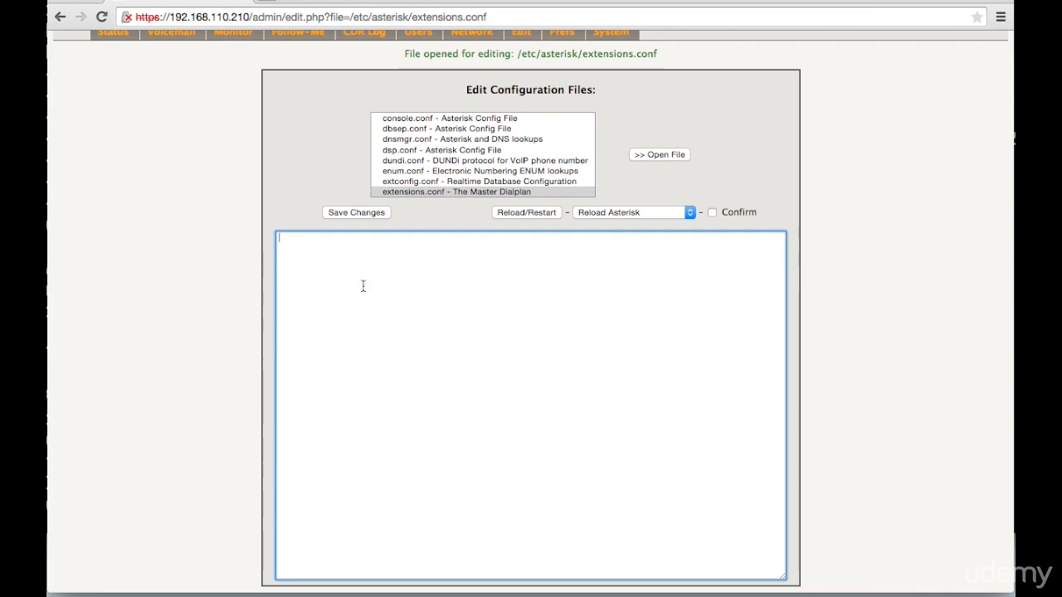
- Paste the copied template dialplan into the emptied extensions.conf editor
{"action": "scroll", "coordinate": [379, 302], "scroll_direction": "up", "scroll_amount": 1}
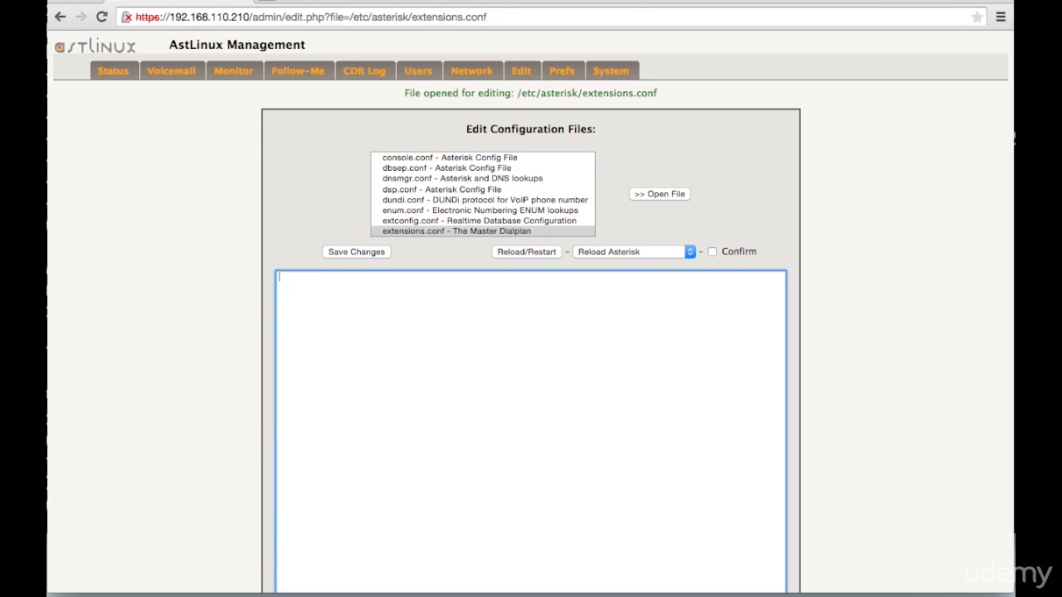
{"action": "right_click", "coordinate": [383, 327]}
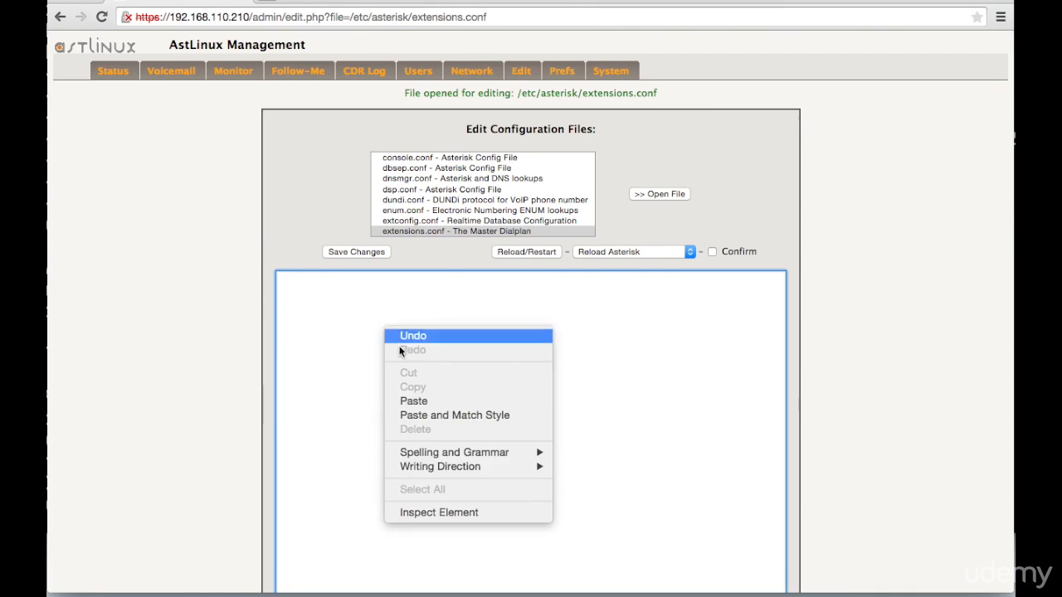
{"action": "left_click", "coordinate": [414, 401]}
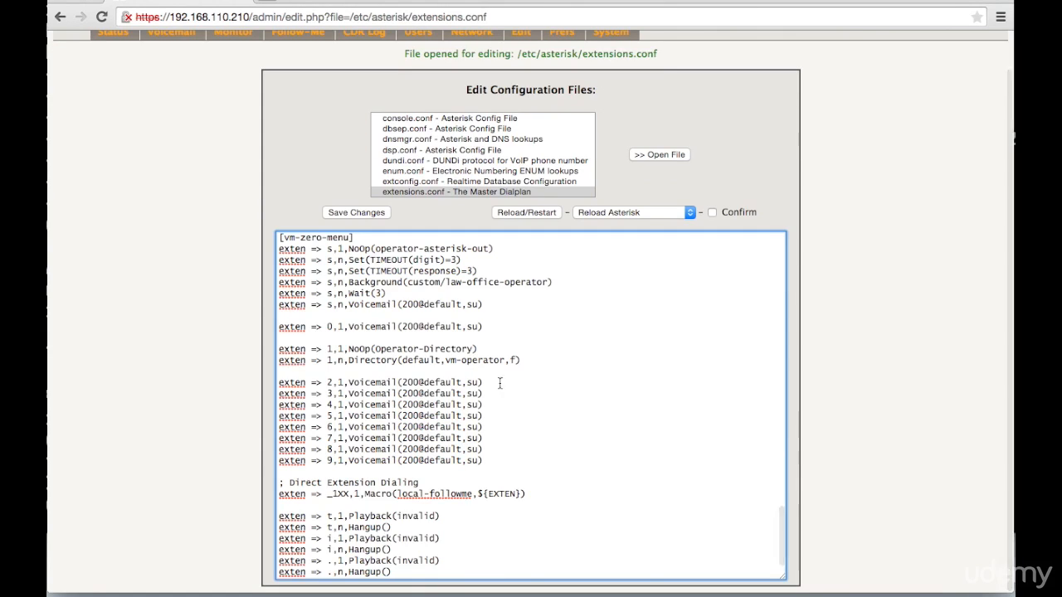
- Look through the pasted dialplan and save the changes to extensions.conf
{"action": "scroll", "coordinate": [522, 366], "scroll_direction": "up", "scroll_amount": 20}
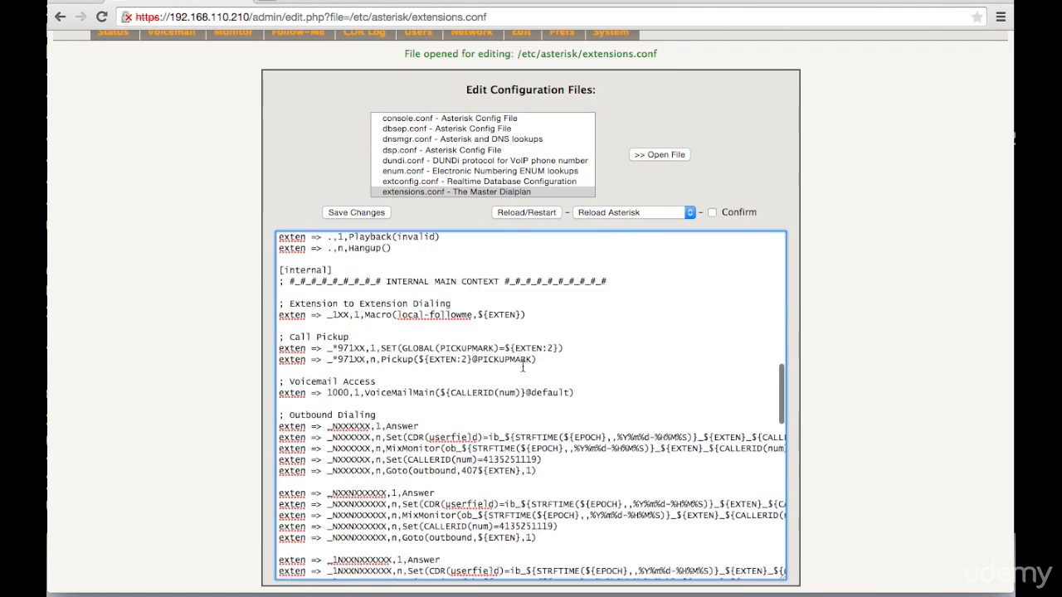
{"action": "scroll", "coordinate": [523, 366], "scroll_direction": "up", "scroll_amount": 8}
{"action": "scroll", "coordinate": [523, 366], "scroll_direction": "down", "scroll_amount": 15}
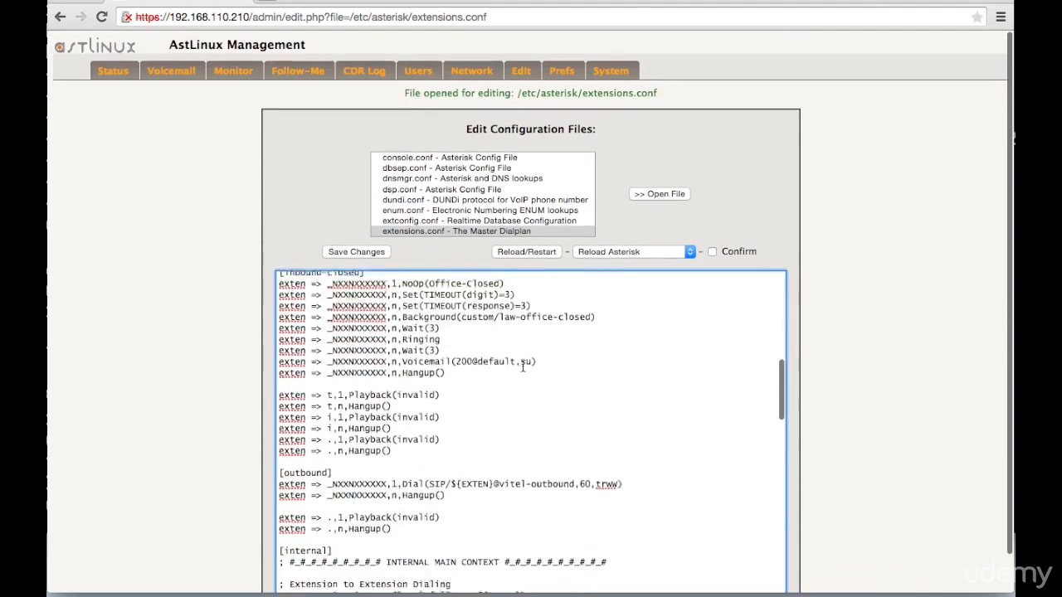
{"action": "scroll", "coordinate": [523, 365], "scroll_direction": "down", "scroll_amount": 20}
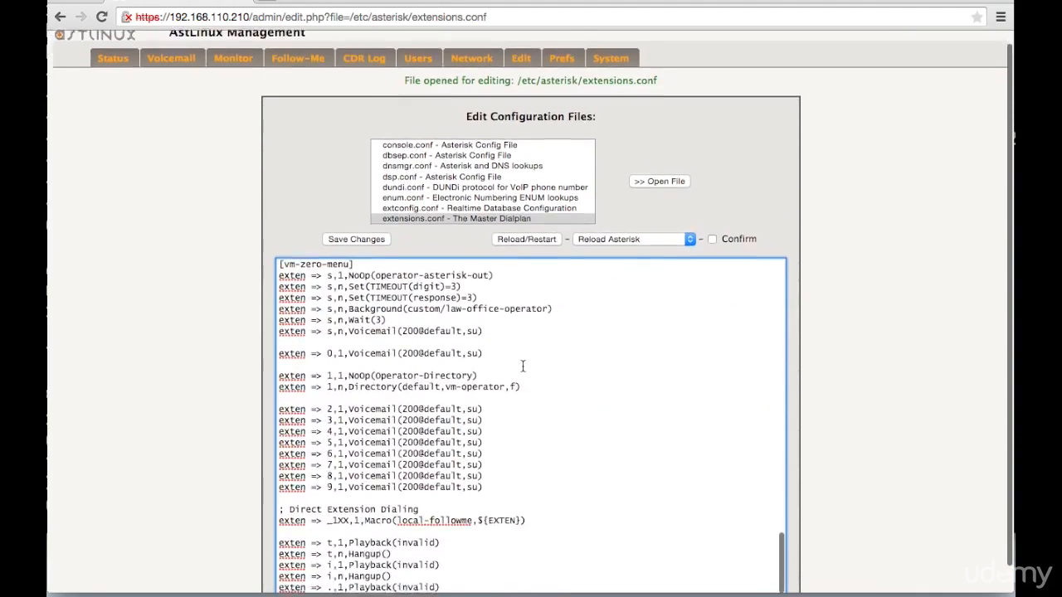
{"action": "scroll", "coordinate": [522, 365], "scroll_direction": "up", "scroll_amount": 10}
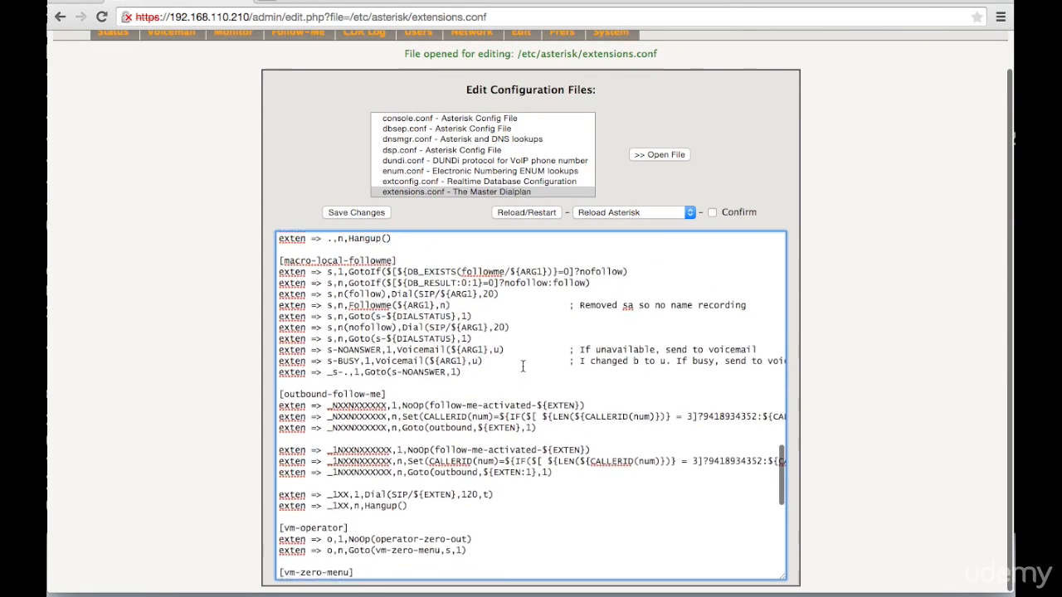
{"action": "scroll", "coordinate": [523, 366], "scroll_direction": "up", "scroll_amount": 1}
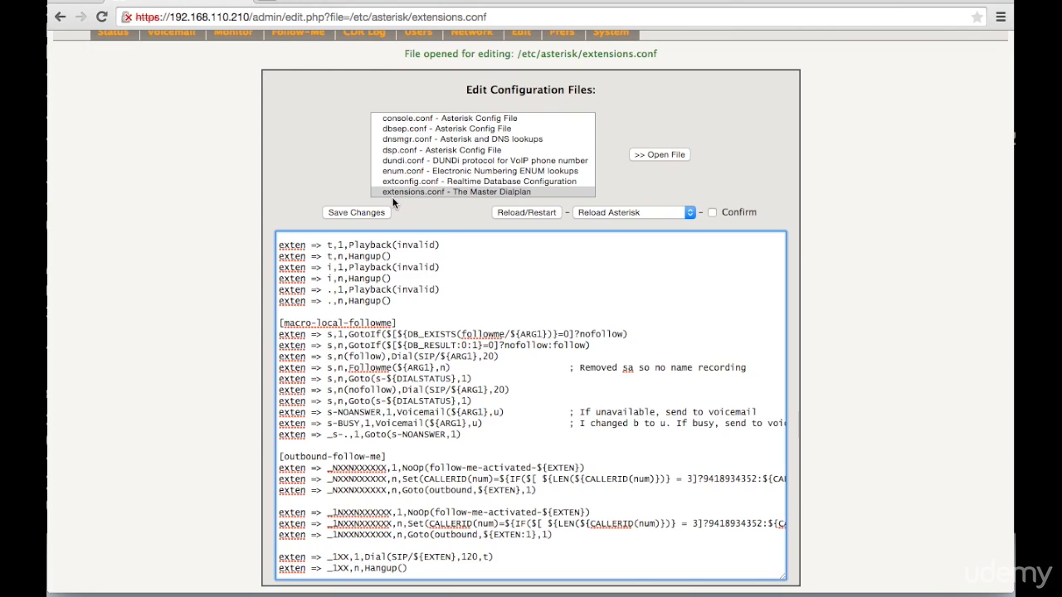
{"action": "left_click", "coordinate": [341, 212]}
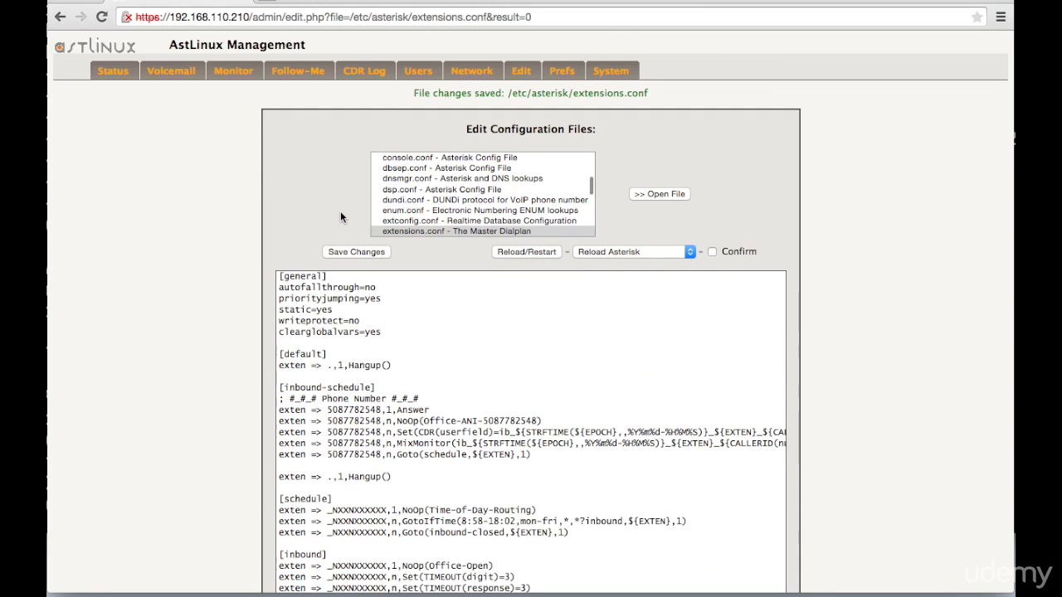
- Open sip.conf, the SIP devices and service providers file, for editing from the configuration file list
{"action": "left_click", "coordinate": [426, 196]}
{"action": "scroll", "coordinate": [426, 196], "scroll_direction": "down", "scroll_amount": 3}
{"action": "scroll", "coordinate": [426, 194], "scroll_direction": "down", "scroll_amount": 6}
{"action": "scroll", "coordinate": [426, 194], "scroll_direction": "down", "scroll_amount": 8}
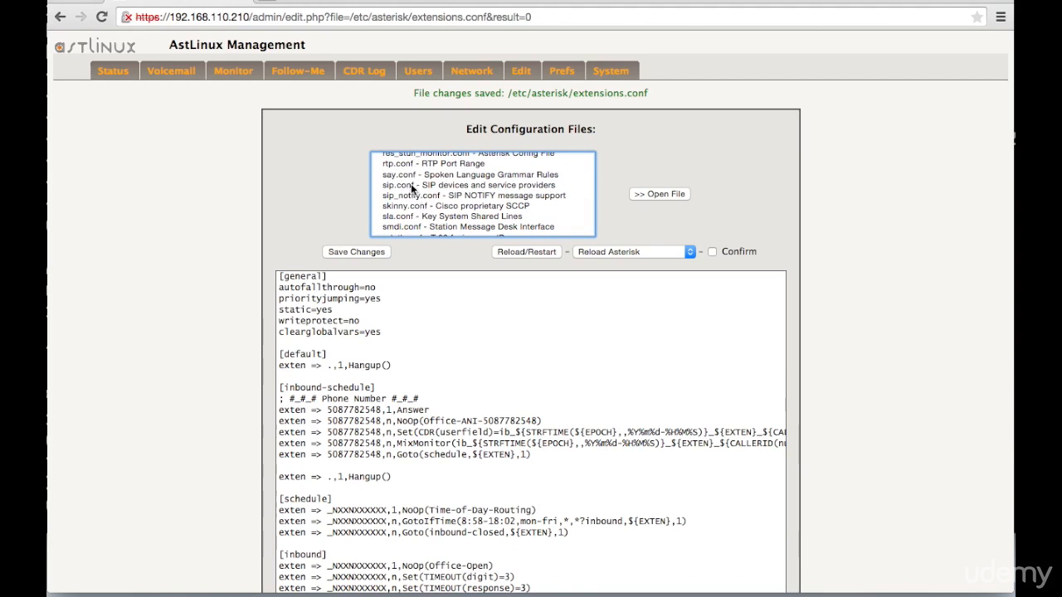
{"action": "left_click", "coordinate": [411, 186]}
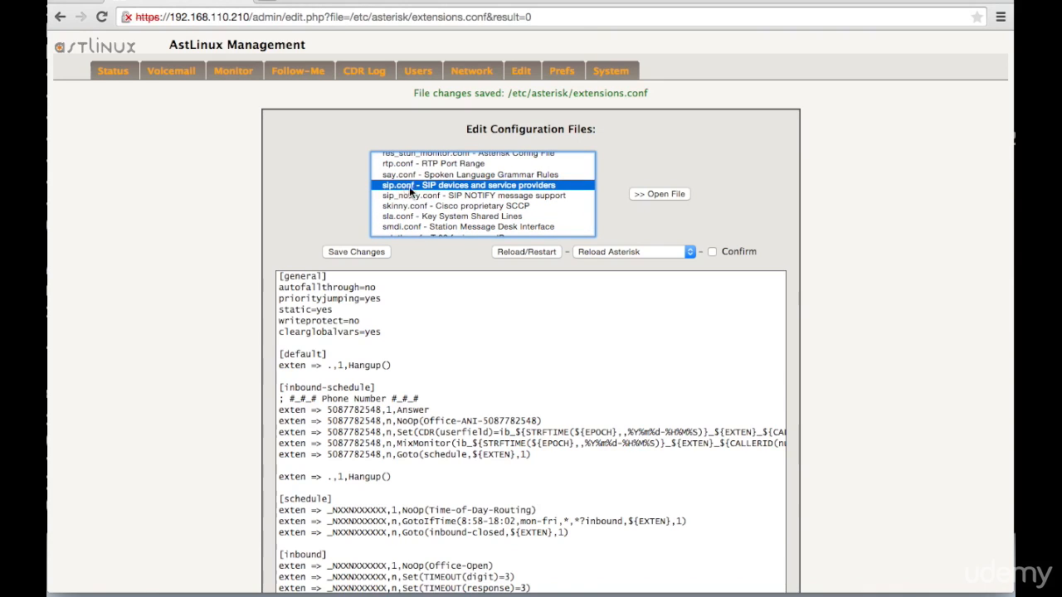
{"action": "left_click", "coordinate": [652, 193]}
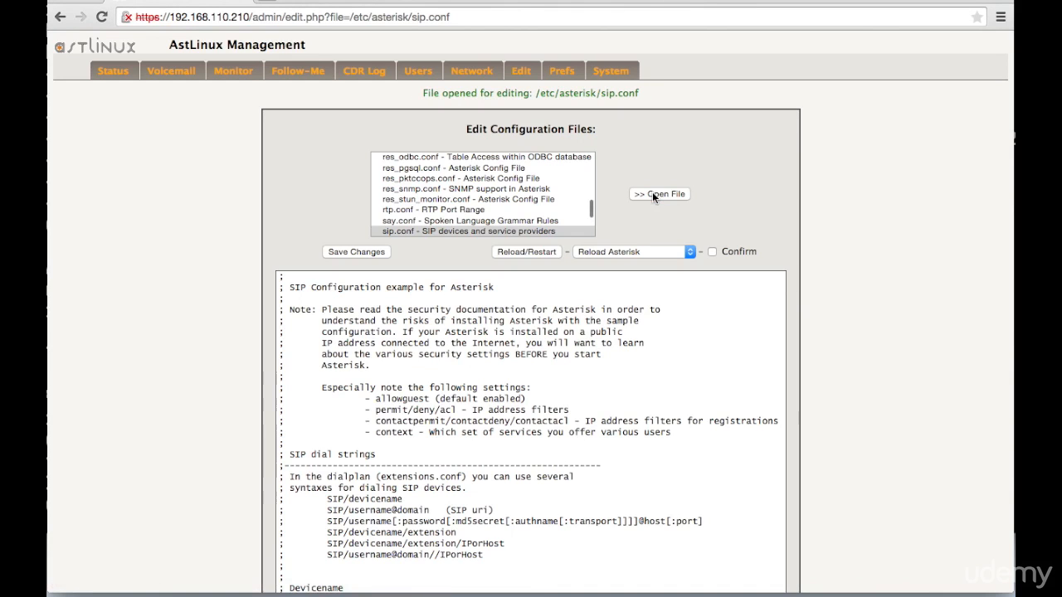
- Delete all default text of the open sip.conf
{"action": "left_click", "coordinate": [445, 367]}
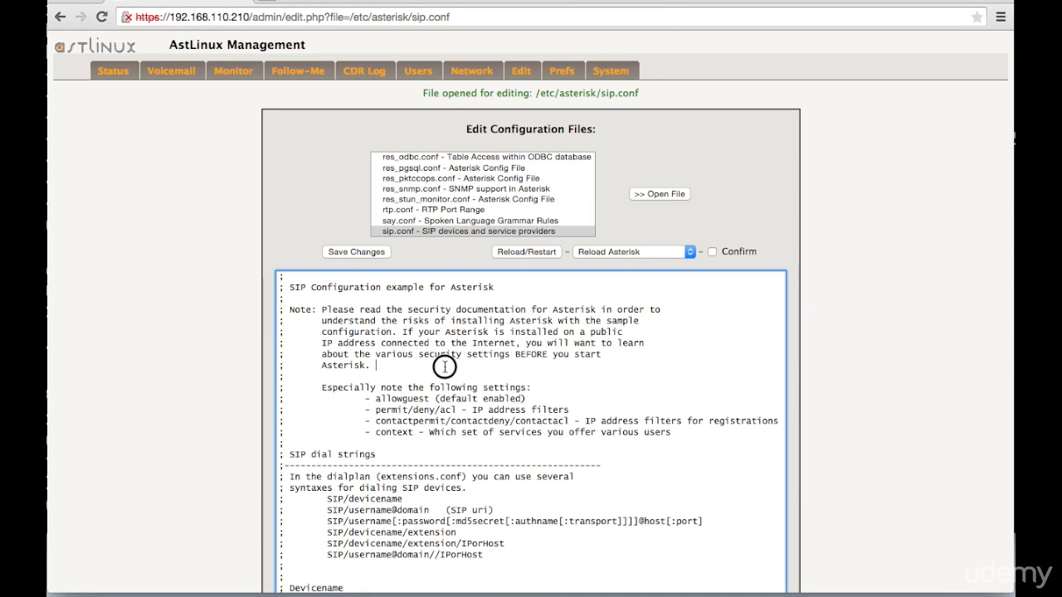
{"action": "scroll", "coordinate": [445, 367], "scroll_direction": "down", "scroll_amount": 3}
{"action": "scroll", "coordinate": [444, 367], "scroll_direction": "up", "scroll_amount": 3}
{"action": "scroll", "coordinate": [445, 367], "scroll_direction": "down", "scroll_amount": 1}
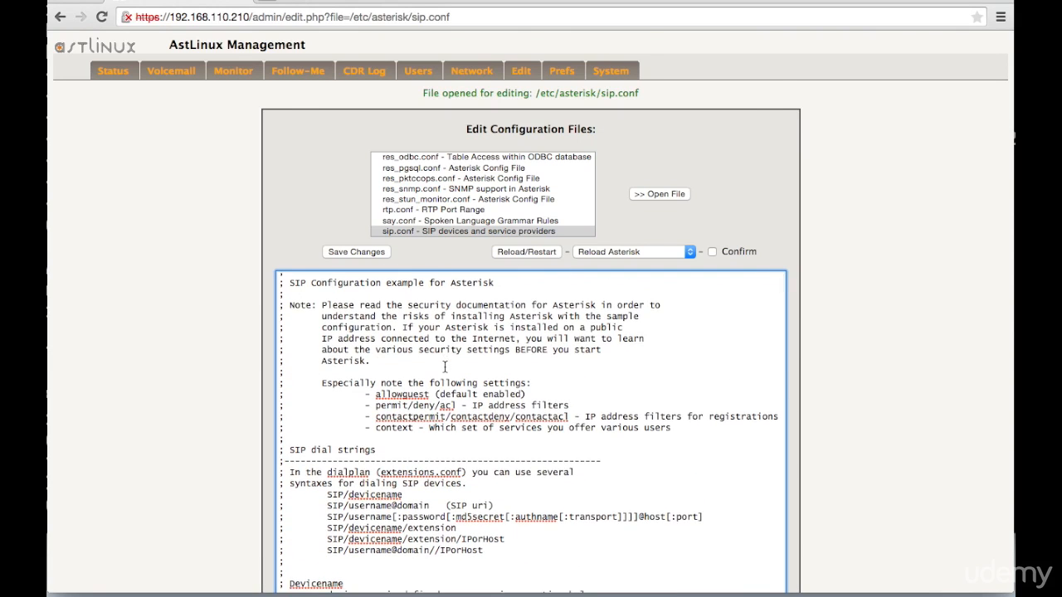
{"action": "key", "text": "super+a"}
{"action": "key", "text": "BackSpace"}
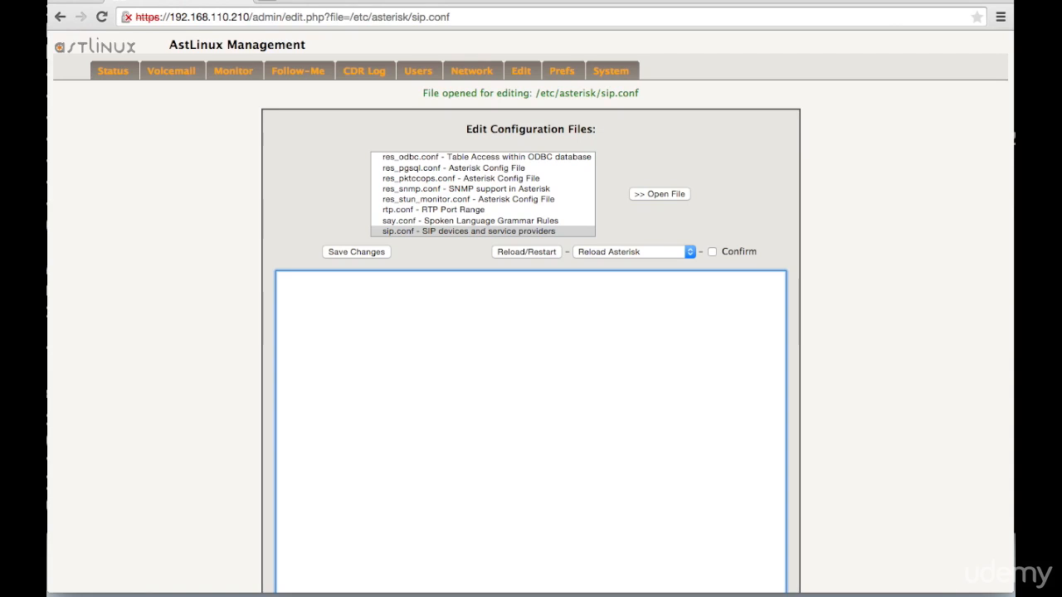
- Switch to Finder and select the sip.conf template in the astlinux config template folder
{"action": "key", "text": "super+Tab"}
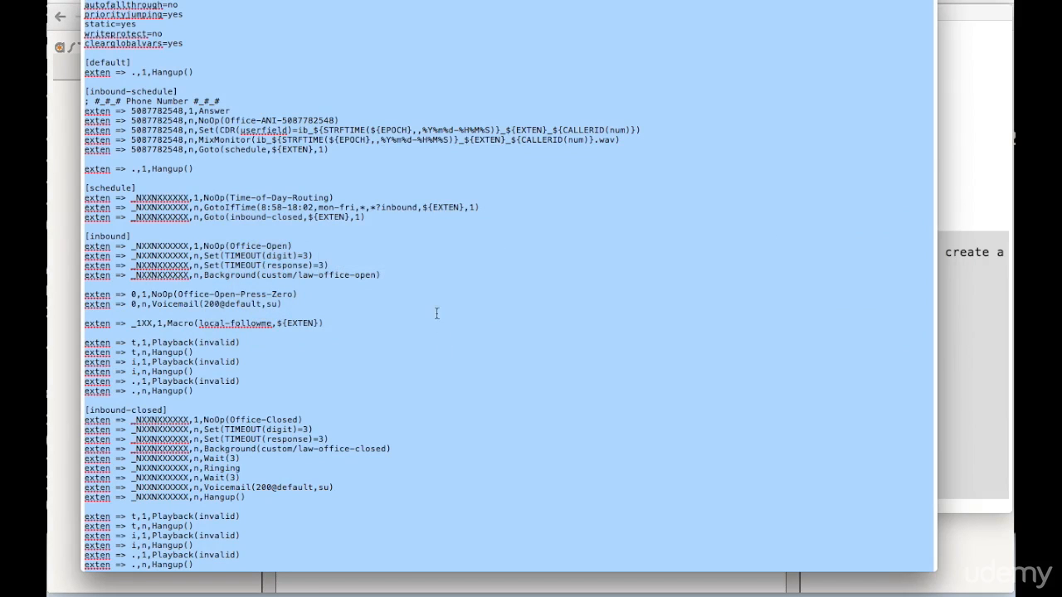
{"action": "key", "text": "super+Tab"}
{"action": "key", "text": "super+Tab"}
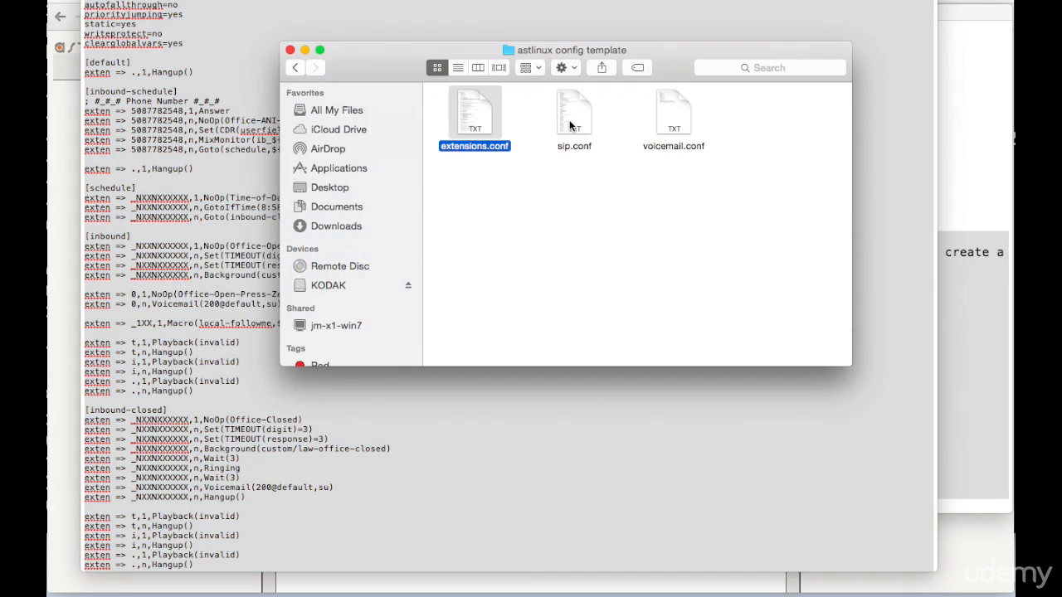
{"action": "left_click", "coordinate": [575, 116]}
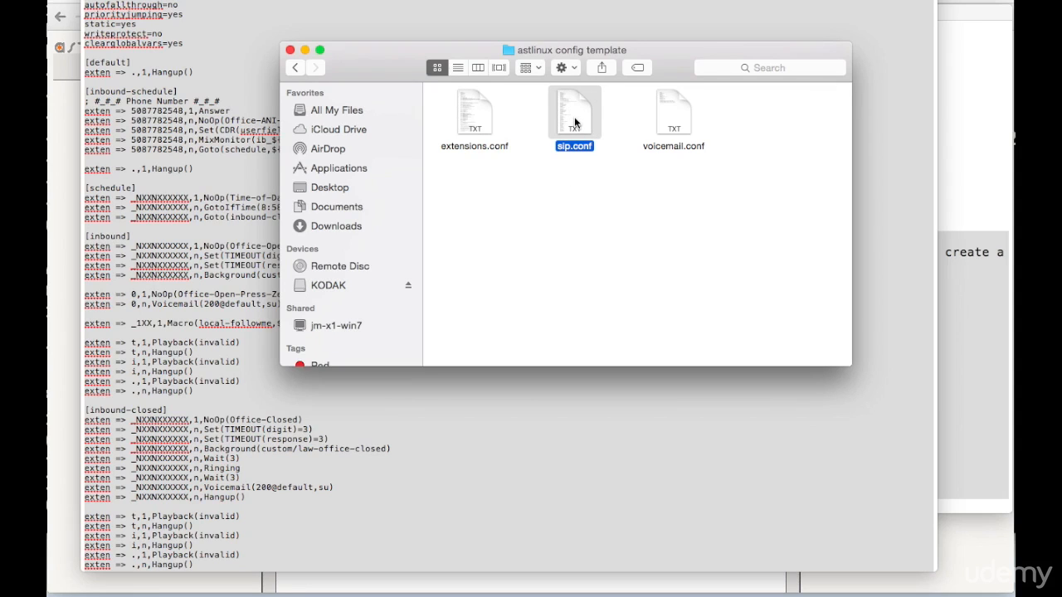
- Switch back to the browser and paste the clipboard contents into the emptied sip.conf editor
{"action": "key", "text": "super+Tab"}
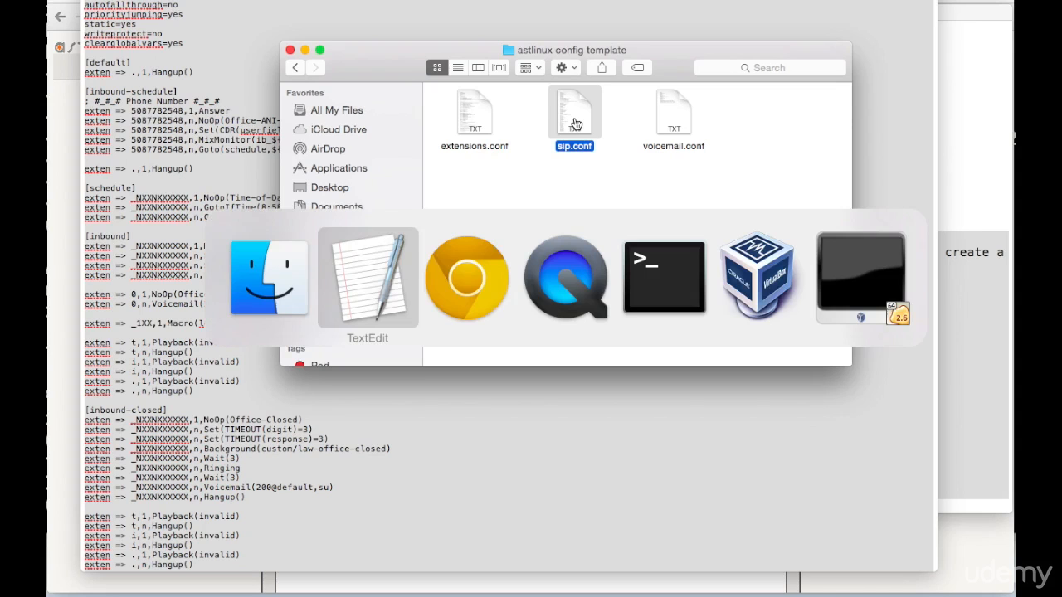
{"action": "key", "text": "super+Tab"}
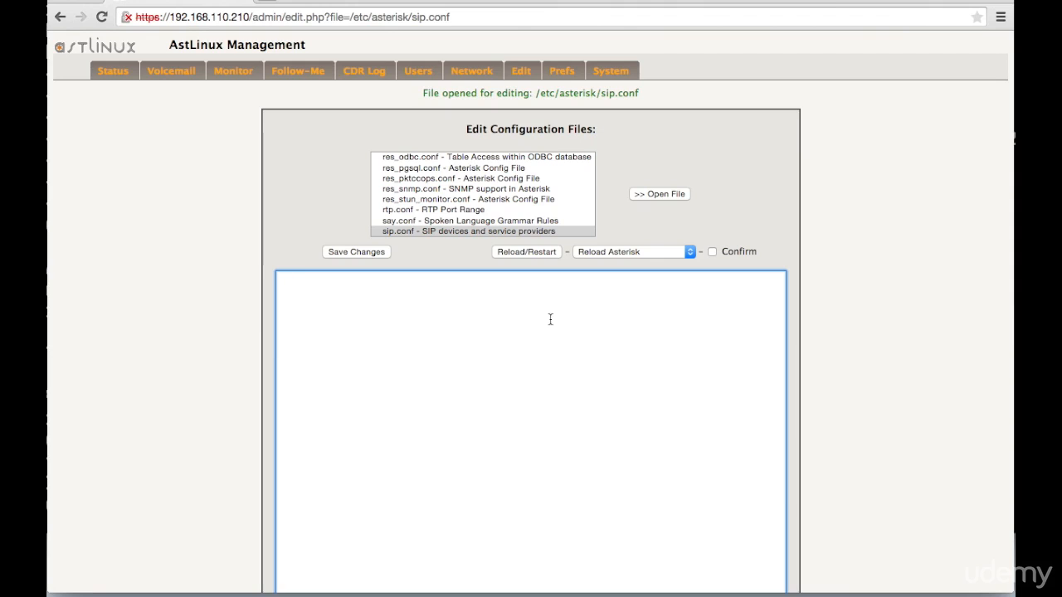
{"action": "key", "text": "super+v"}
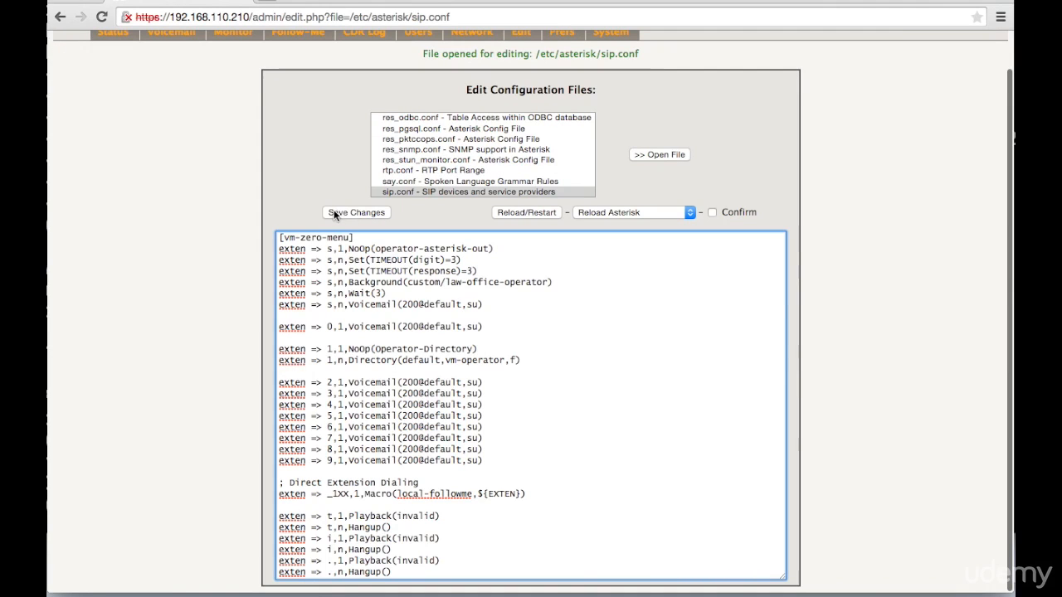
{"action": "scroll", "coordinate": [452, 321], "scroll_direction": "down", "scroll_amount": 10}
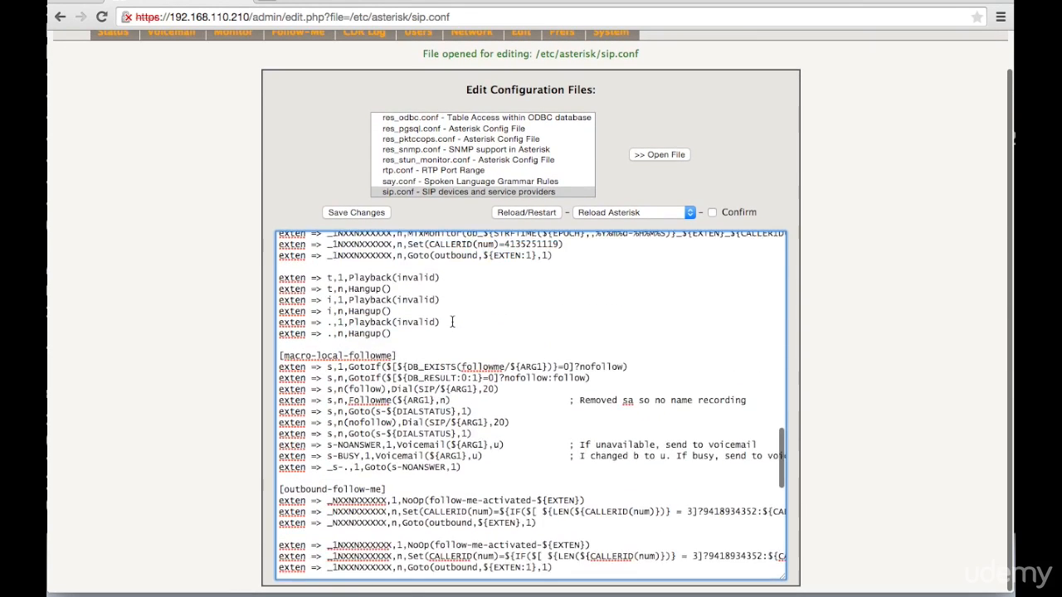
- Open voicemail.conf, the Asterisk Voicemail System file, for editing from the configuration file list
{"action": "left_click", "coordinate": [428, 170]}
{"action": "scroll", "coordinate": [427, 169], "scroll_direction": "down", "scroll_amount": 5}
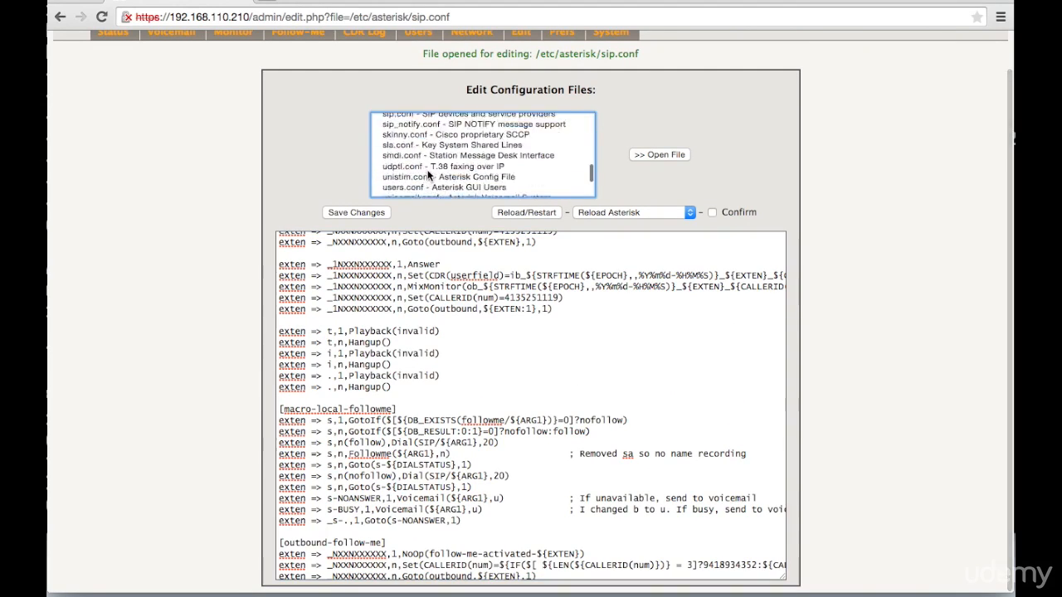
{"action": "left_click", "coordinate": [426, 167]}
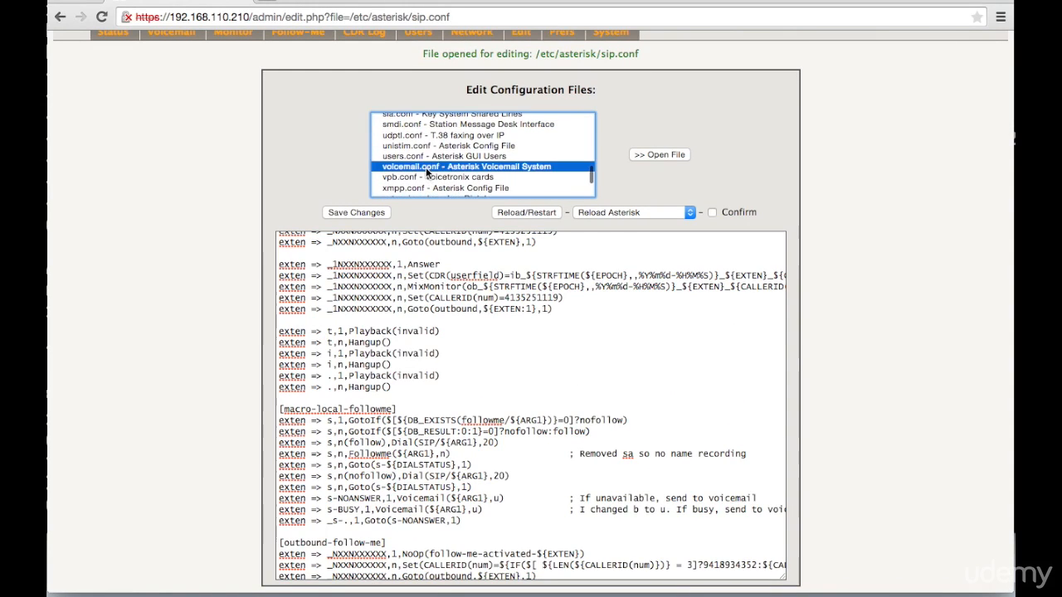
{"action": "left_click", "coordinate": [655, 154]}
{"action": "left_click", "coordinate": [622, 188]}
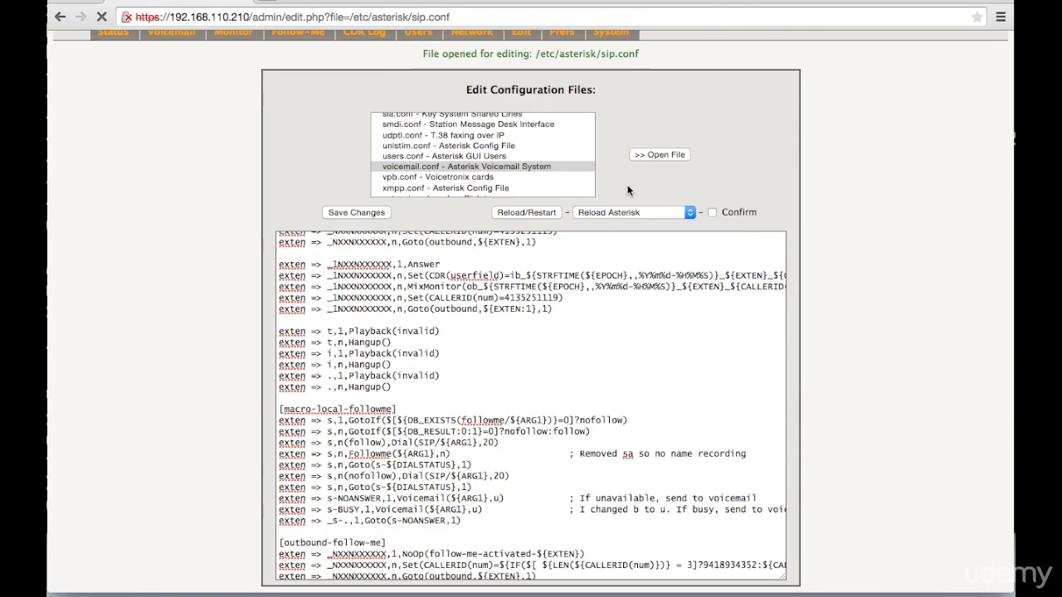
{"action": "scroll", "coordinate": [230, 274], "scroll_direction": "down", "scroll_amount": 1}
{"action": "scroll", "coordinate": [371, 311], "scroll_direction": "down", "scroll_amount": 5}
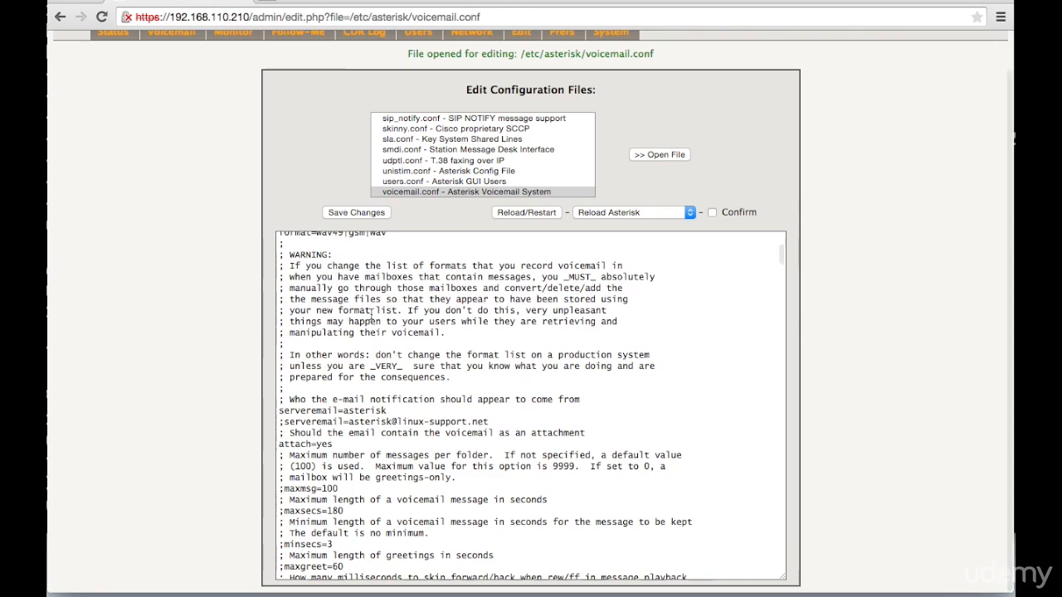
- Switch to Finder, open the voicemail.conf template and copy its entire contents
{"action": "key", "text": "super+Tab"}
{"action": "key", "text": "super+Tab"}
{"action": "key", "text": "super+Tab"}
{"action": "key", "text": "super+Tab"}
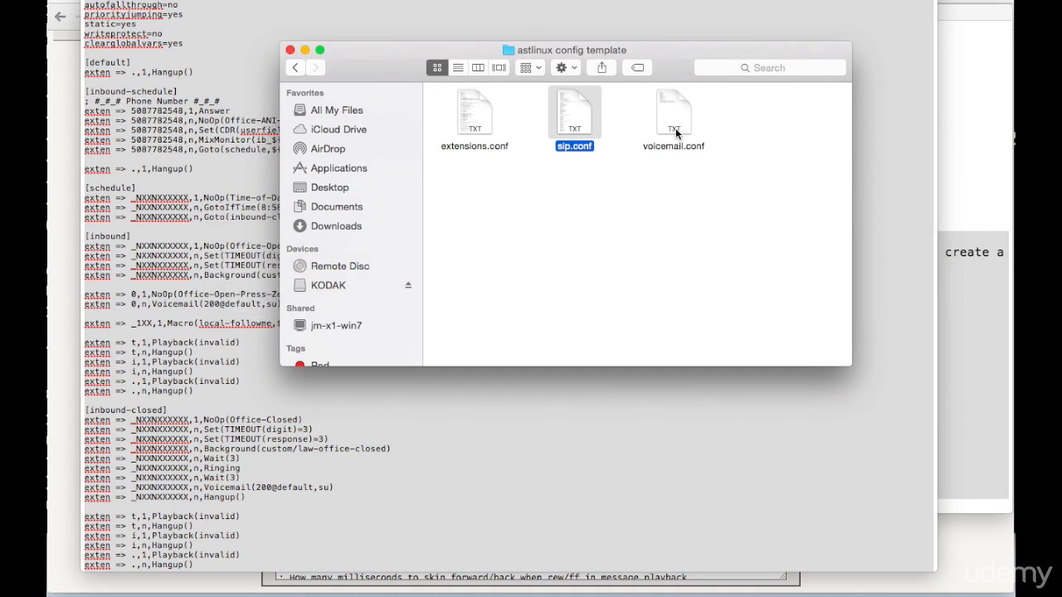
{"action": "double_click", "coordinate": [675, 128]}
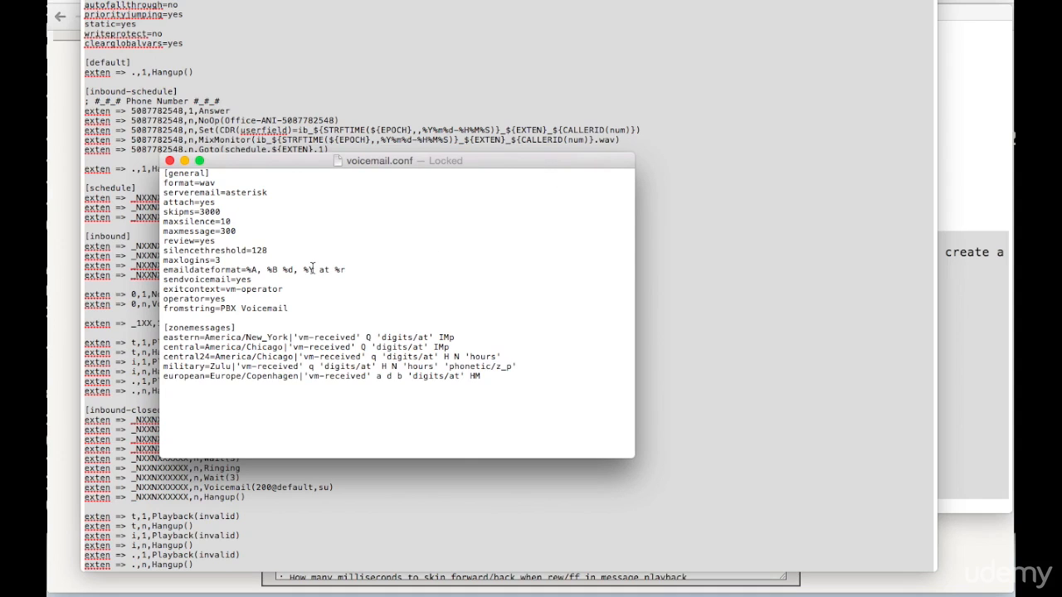
{"action": "key", "text": "super+a"}
{"action": "key", "text": "super+c"}
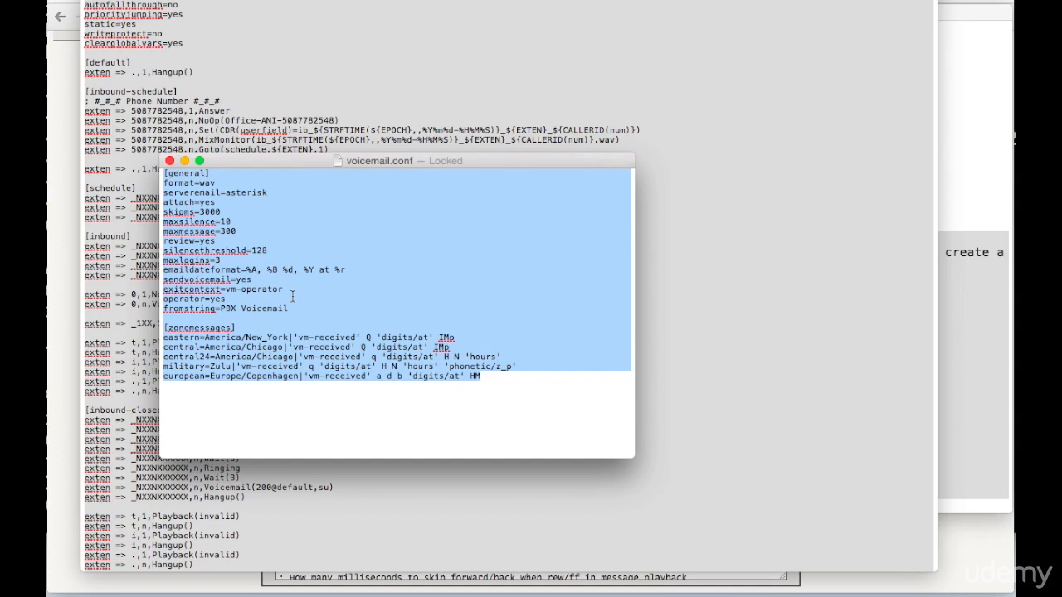
- Switch back to the browser, replace all default text of voicemail.conf with the copied template, and save the changes
{"action": "key", "text": "super+Tab"}
{"action": "key", "text": "super+Tab"}
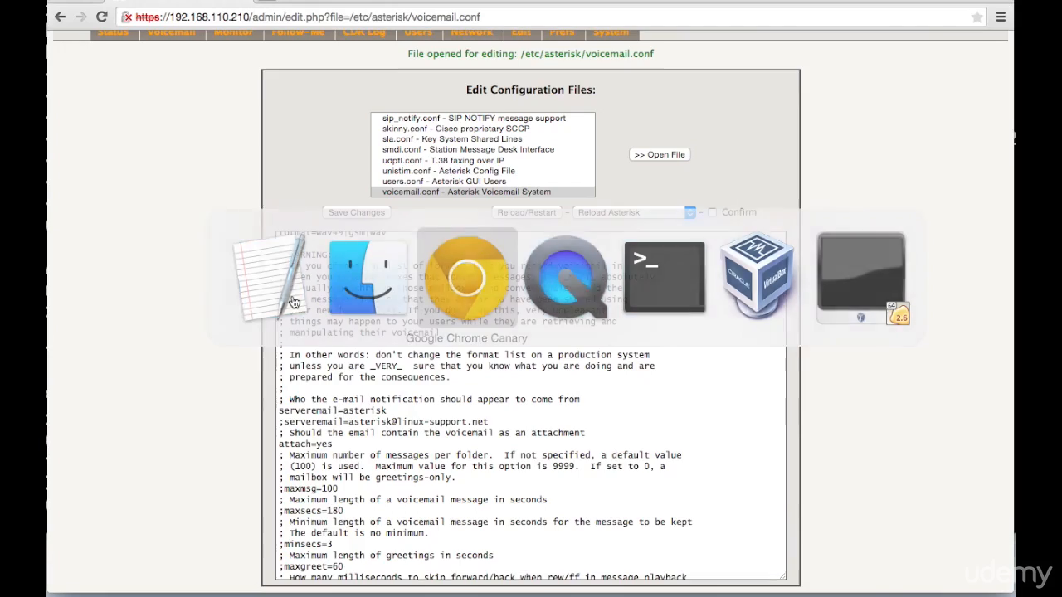
{"action": "scroll", "coordinate": [423, 362], "scroll_direction": "down", "scroll_amount": 10}
{"action": "scroll", "coordinate": [423, 362], "scroll_direction": "up", "scroll_amount": 1}
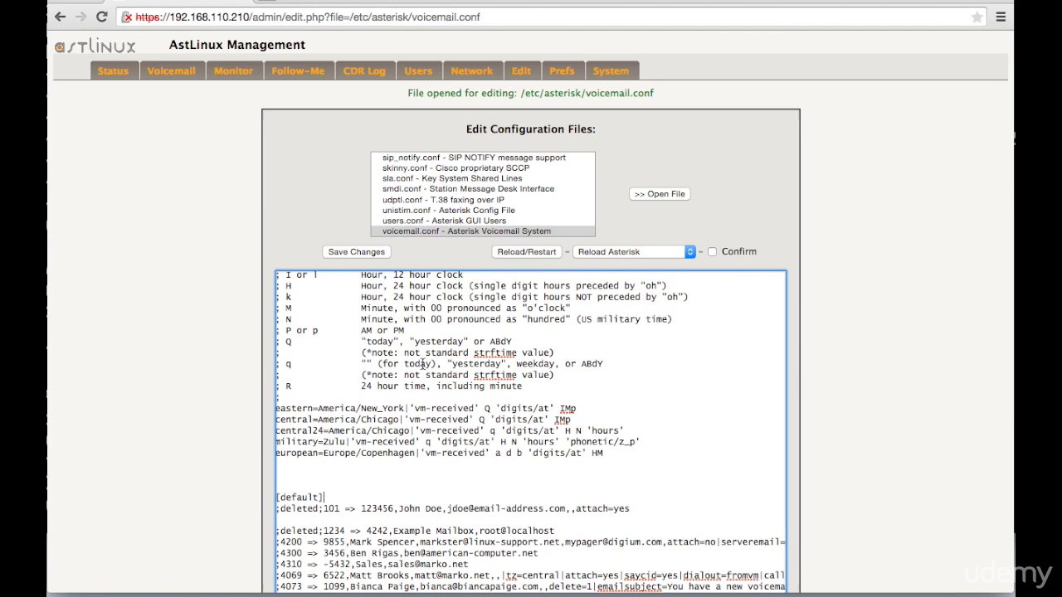
{"action": "key", "text": "super+a"}
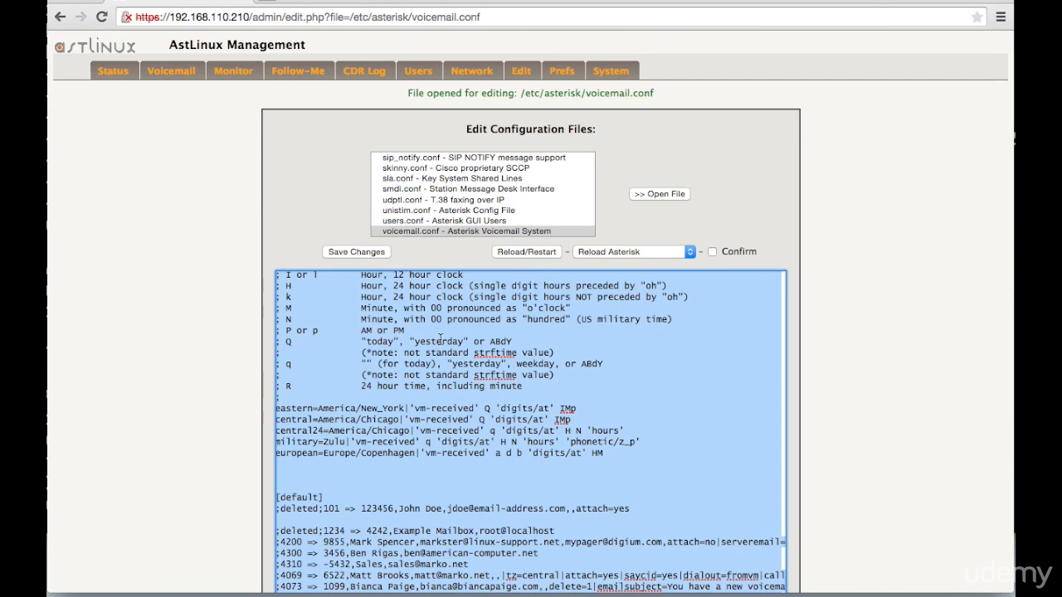
{"action": "right_click", "coordinate": [441, 343]}
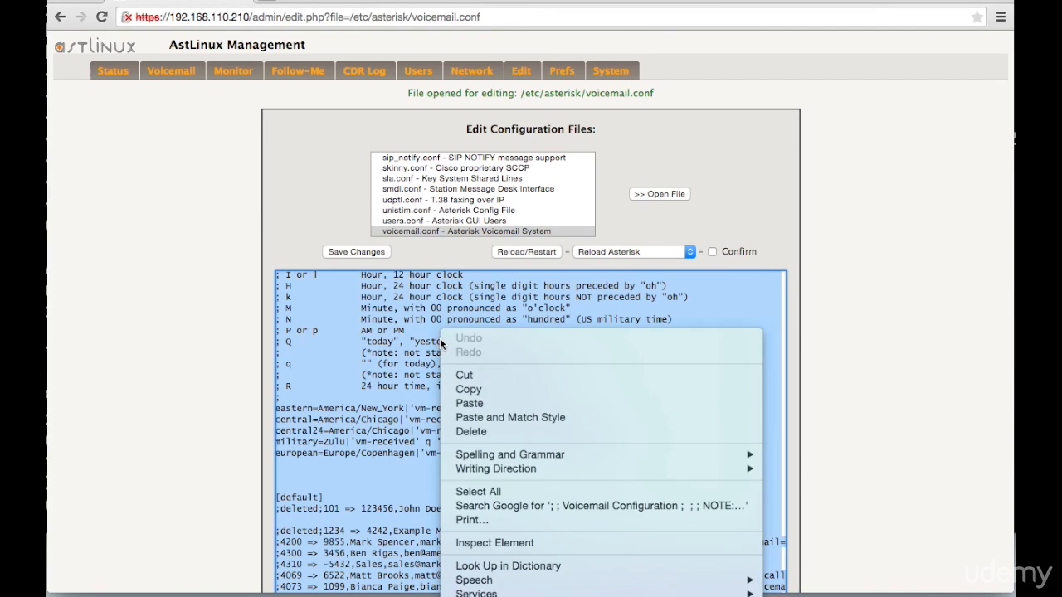
{"action": "left_click", "coordinate": [452, 431]}
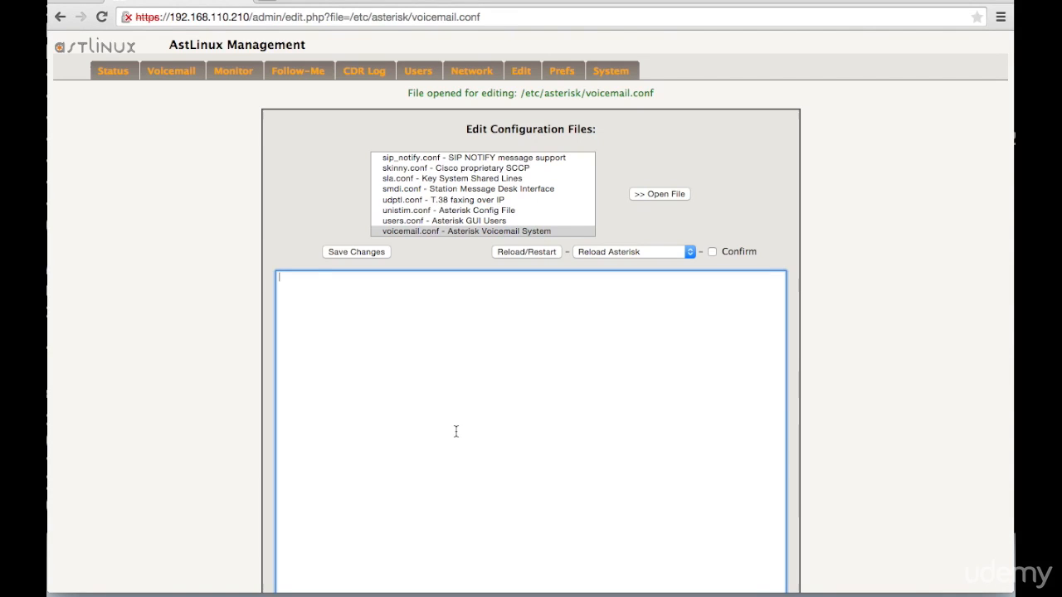
{"action": "key", "text": "super+v"}
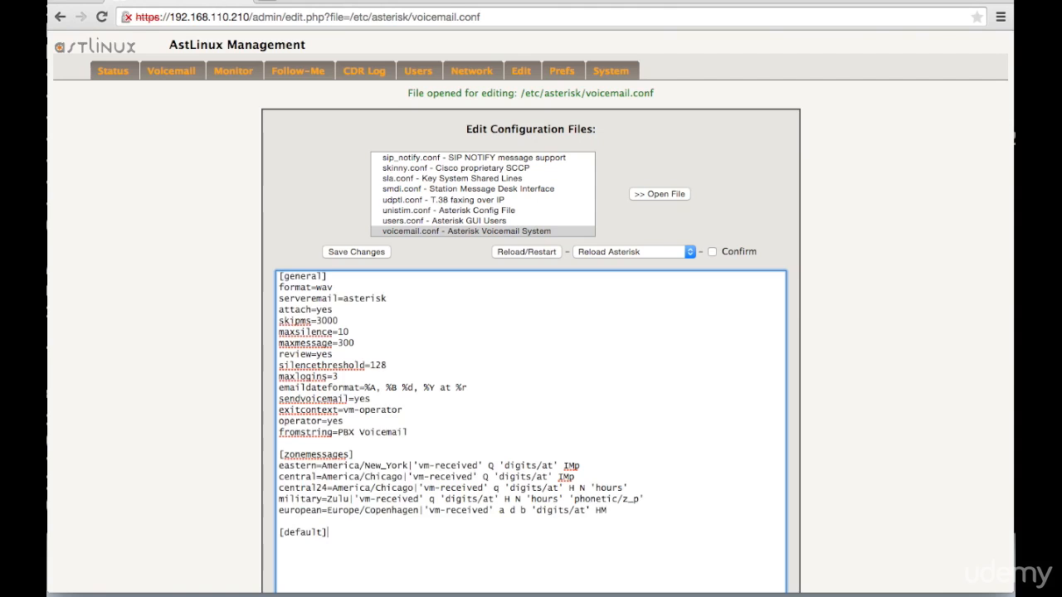
{"action": "left_click", "coordinate": [373, 250]}
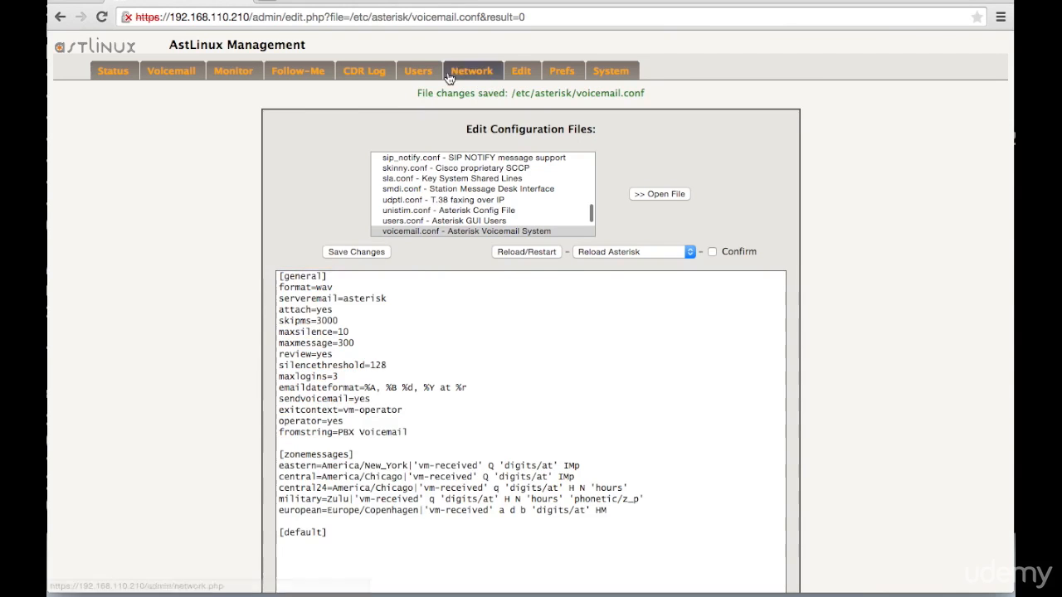
- Open the voicemail users management page and enter mailbox 101 with its voicemail password
{"action": "left_click", "coordinate": [422, 73]}
{"action": "left_click", "coordinate": [404, 175]}
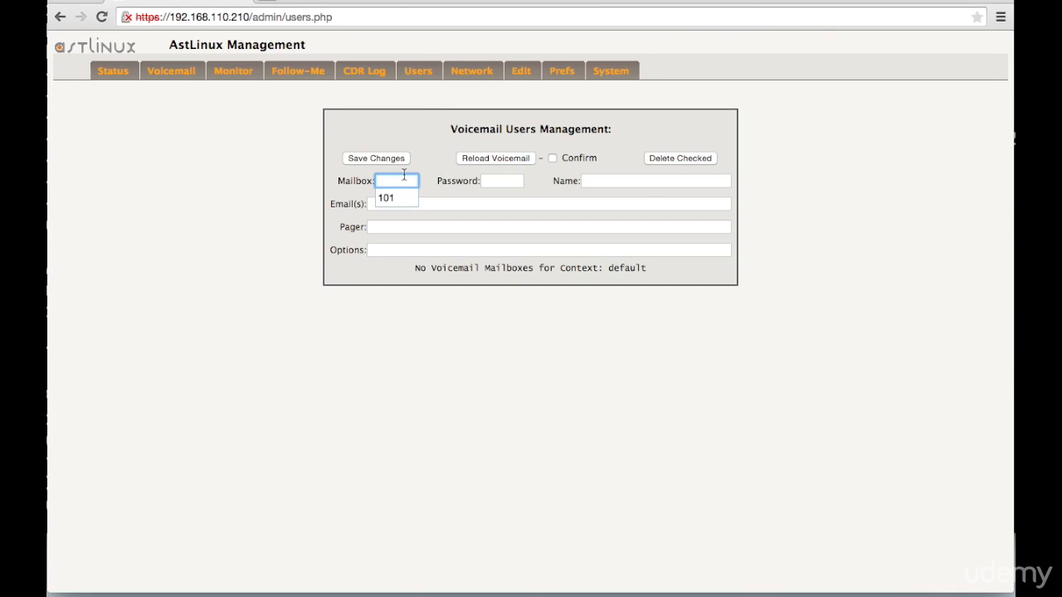
{"action": "left_click", "coordinate": [404, 199]}
{"action": "left_click", "coordinate": [493, 179]}
{"action": "left_click", "coordinate": [500, 197]}
- Fill in the mailbox user's name and e-mail address, and set the options to attach=yes
{"action": "left_click", "coordinate": [601, 181]}
{"action": "left_click", "coordinate": [608, 197]}
{"action": "left_click", "coordinate": [491, 203]}
{"action": "left_click", "coordinate": [481, 219]}
{"action": "left_click", "coordinate": [449, 250]}
{"action": "left_click", "coordinate": [443, 265]}
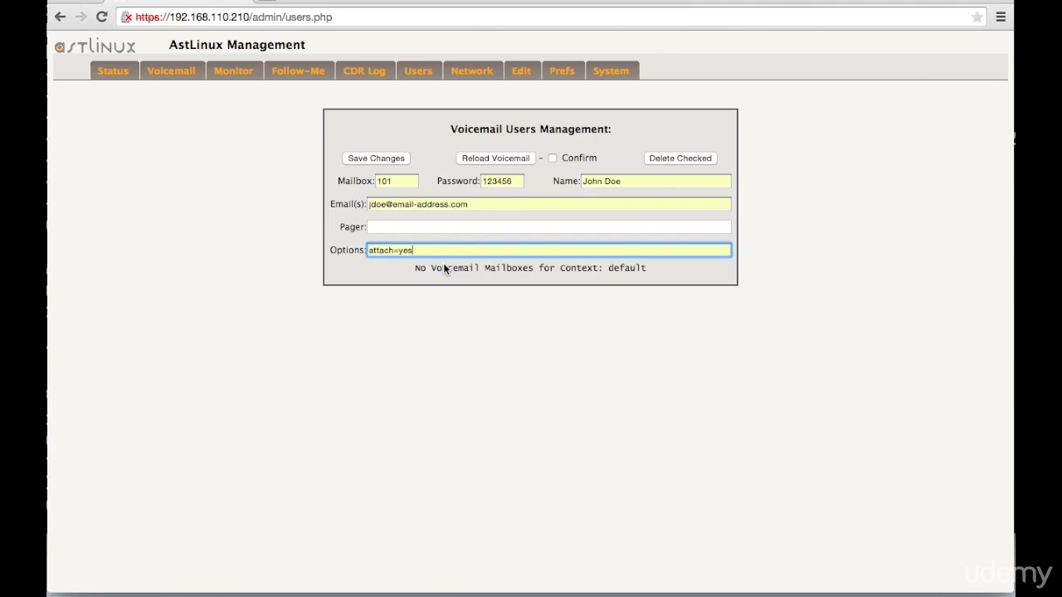
- Save the new voicemail user for mailbox 101, and open voicemail.conf in the configuration file editor
{"action": "left_click", "coordinate": [393, 159]}
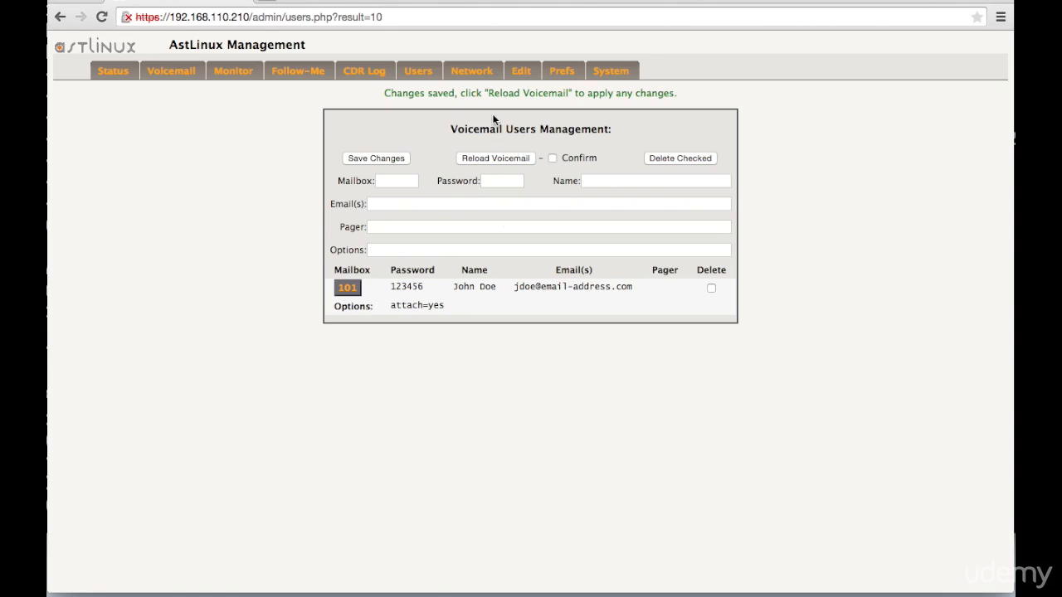
{"action": "left_click", "coordinate": [519, 72]}
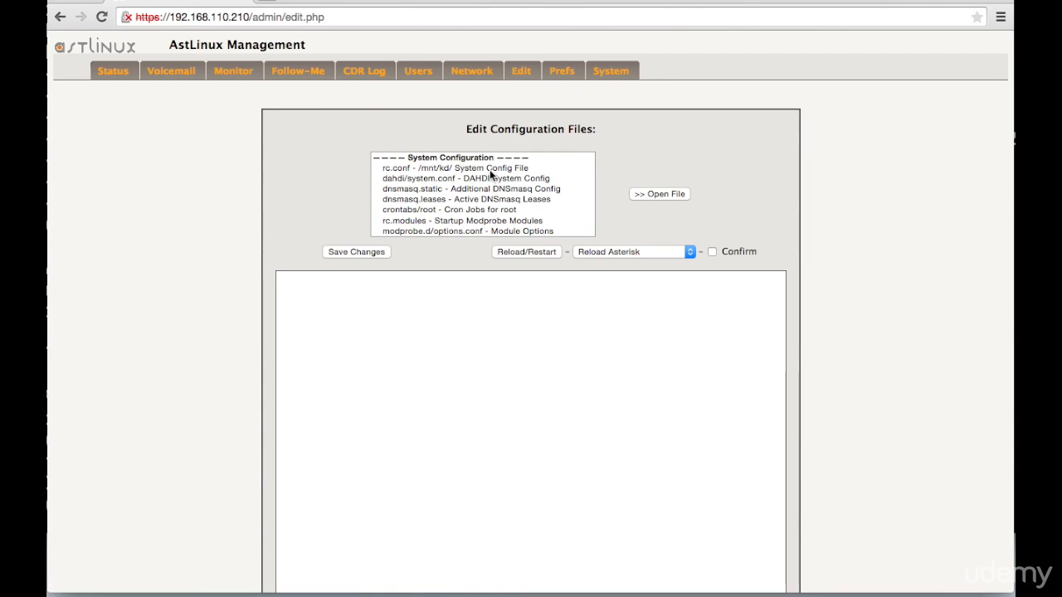
{"action": "left_click", "coordinate": [462, 206]}
{"action": "key", "text": "v"}
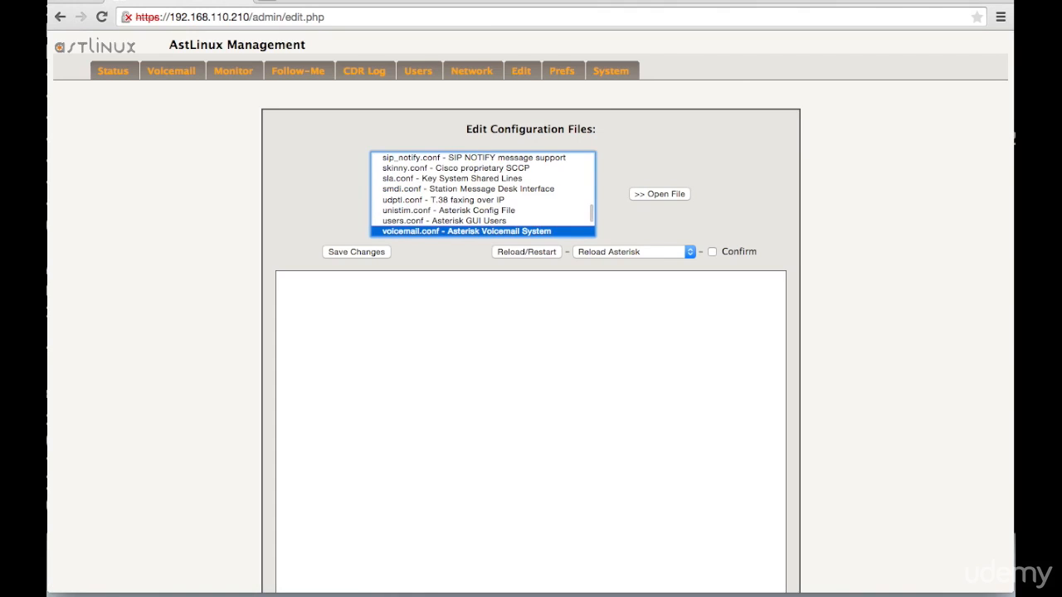
{"action": "key", "text": "Return"}
{"action": "scroll", "coordinate": [278, 390], "scroll_direction": "down", "scroll_amount": 1}
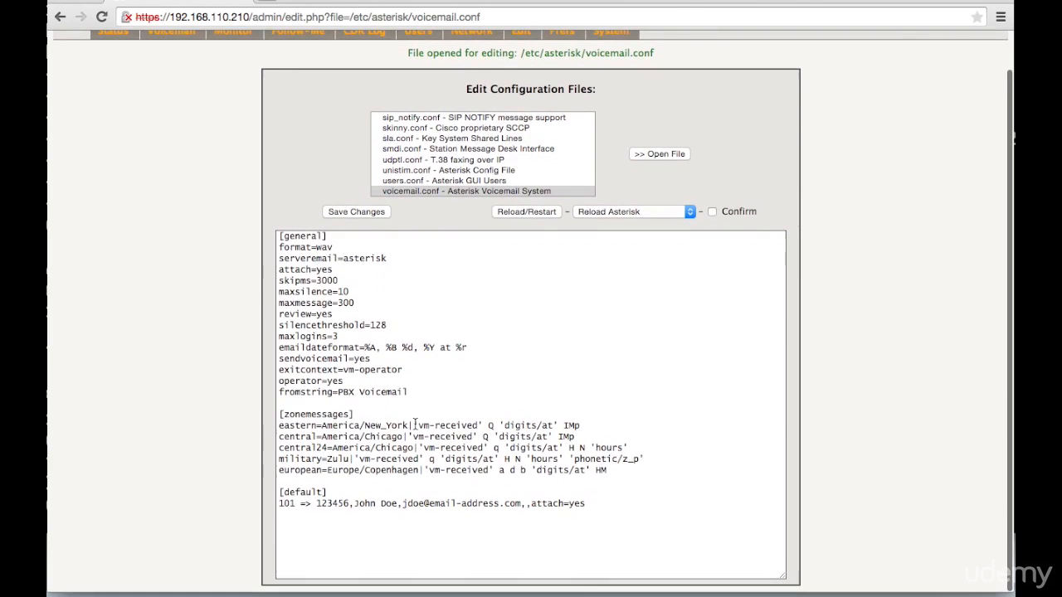
- Examine the mailbox 101 entry under [default] in voicemail.conf and the template text from [general] through [default] above it
{"action": "left_click_drag", "start_coordinate": [280, 506], "coordinate": [589, 511]}
{"action": "left_click", "coordinate": [589, 511]}
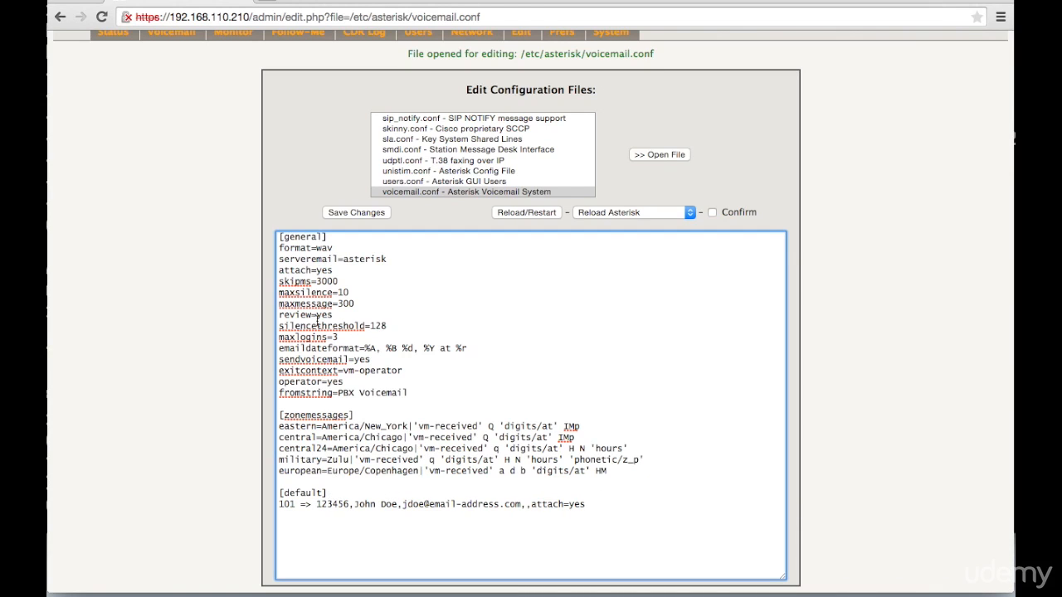
{"action": "left_click_drag", "start_coordinate": [328, 495], "coordinate": [280, 307]}
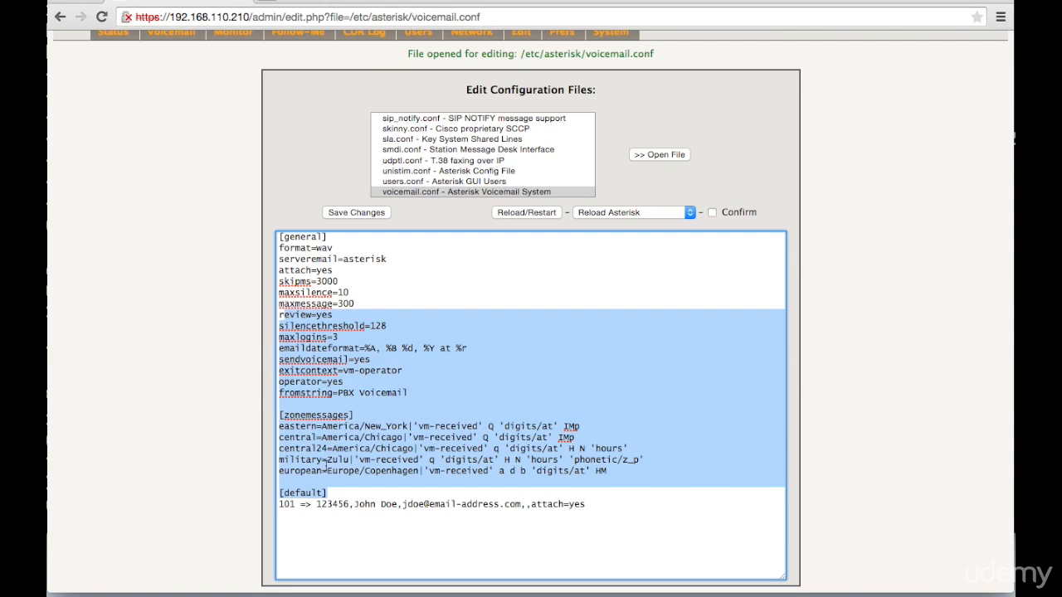
{"action": "left_click_drag", "start_coordinate": [332, 496], "coordinate": [253, 229]}
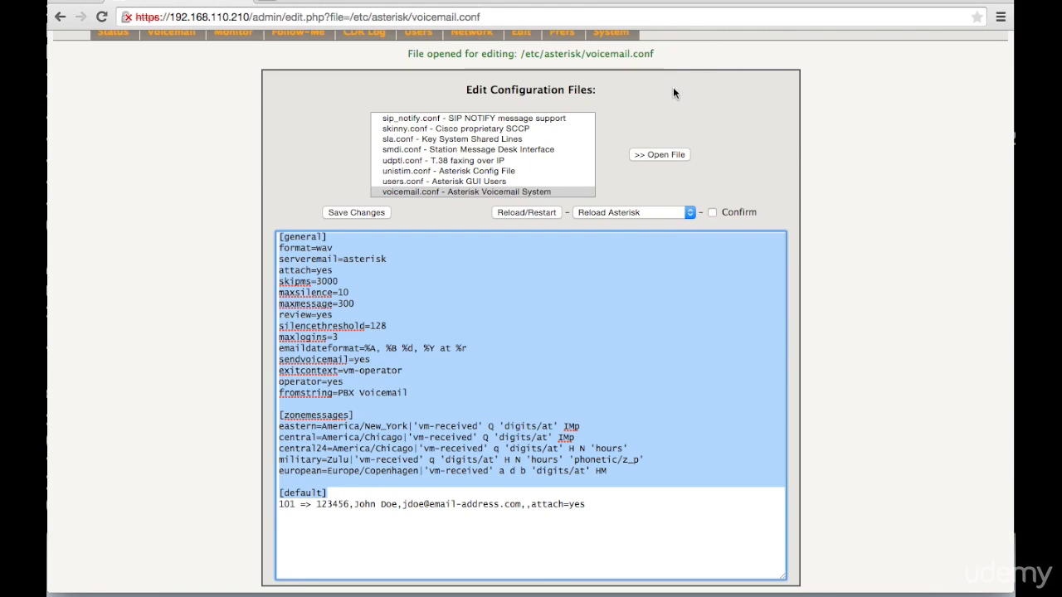
{"action": "scroll", "coordinate": [666, 98], "scroll_direction": "up", "scroll_amount": 1}
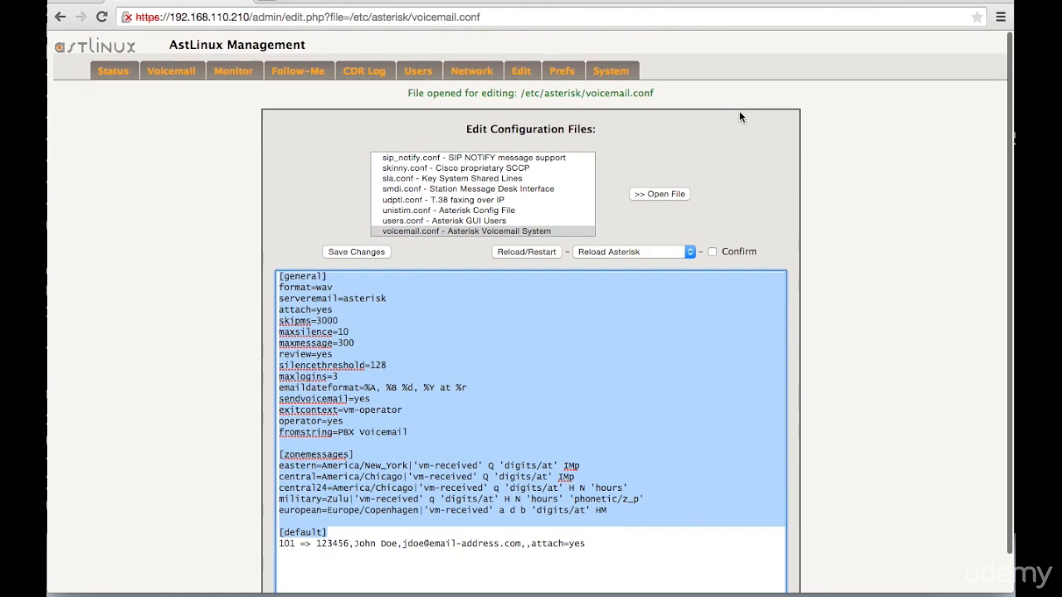